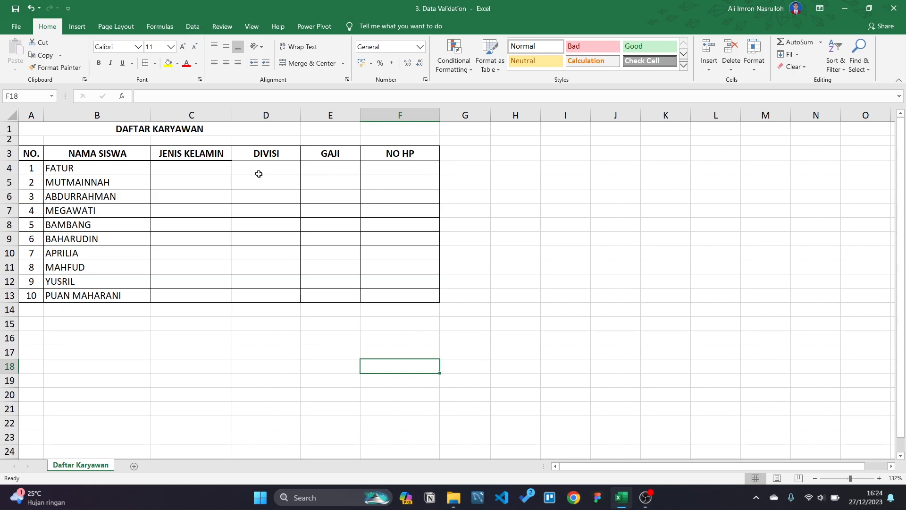
Step: Look over the DAFTAR KARYAWAN table by selecting C4, B4, the title and rows 4–13
click(217, 169)
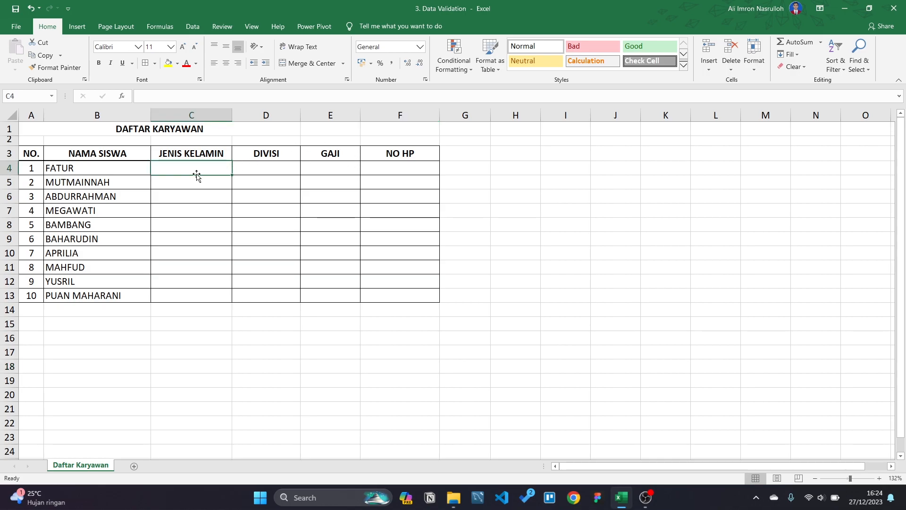
click(129, 168)
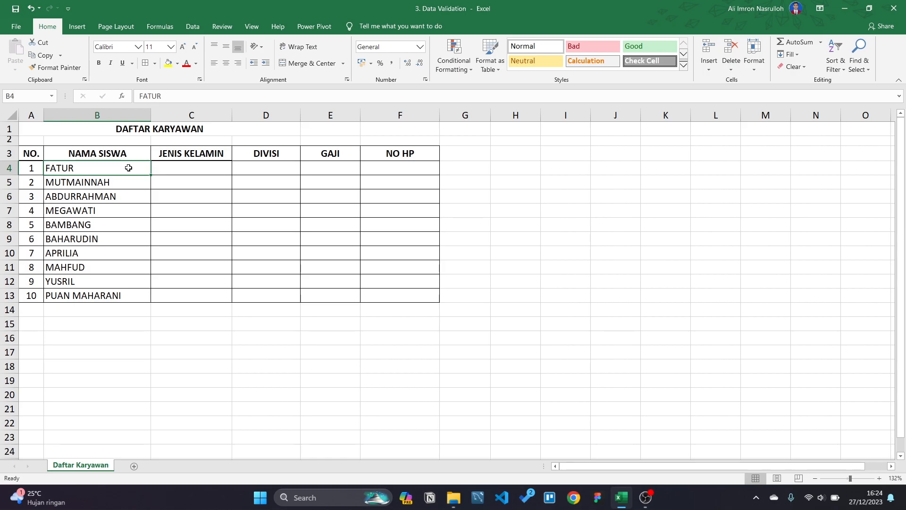
click(151, 133)
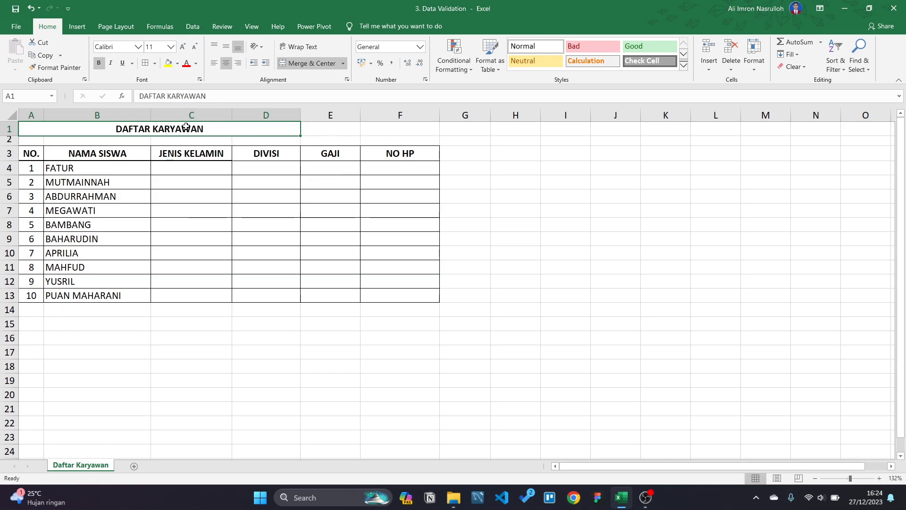
click(195, 168)
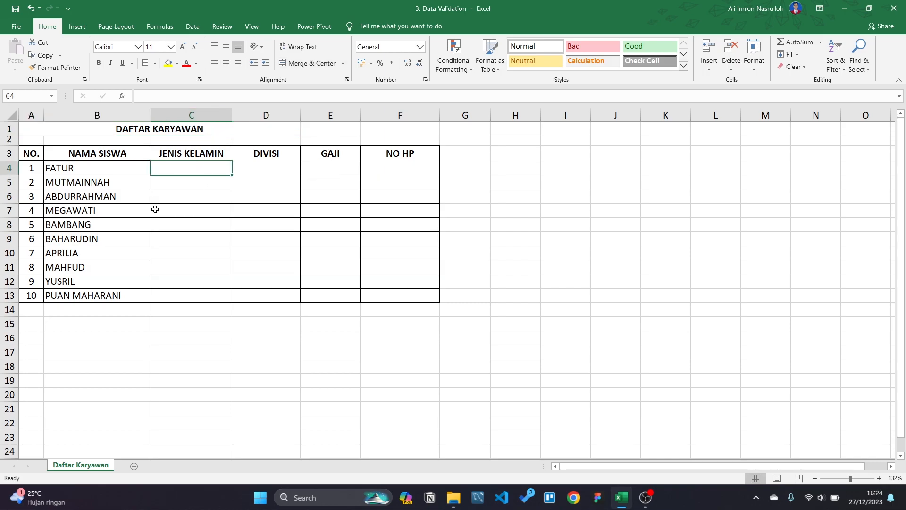
click(509, 273)
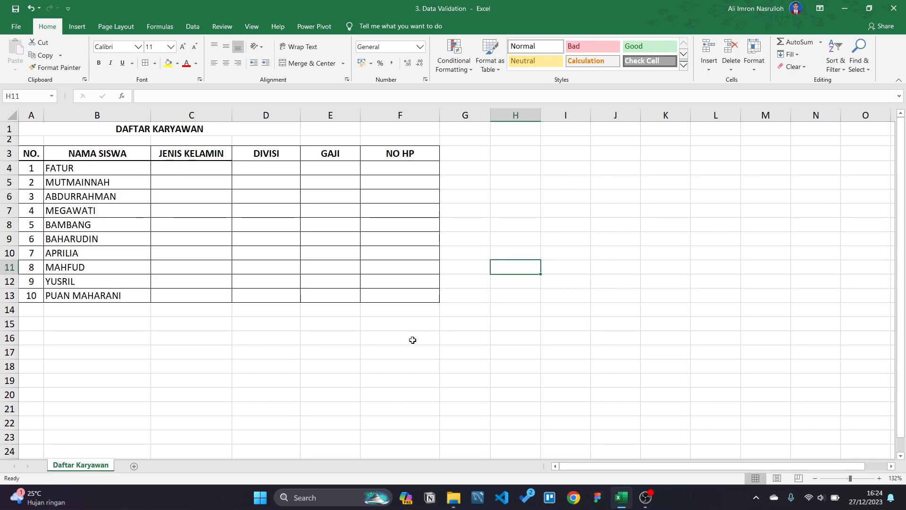
click(181, 166)
drag(203, 164, 395, 241)
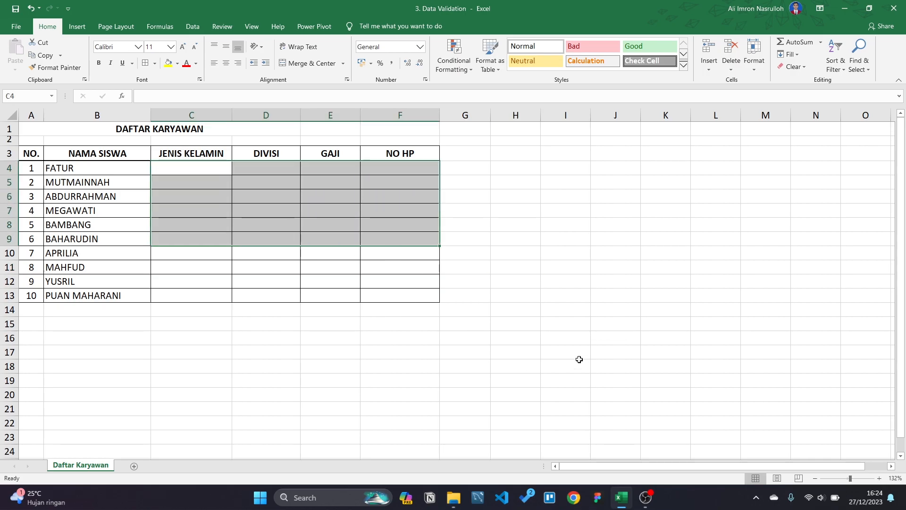
click(578, 357)
click(130, 175)
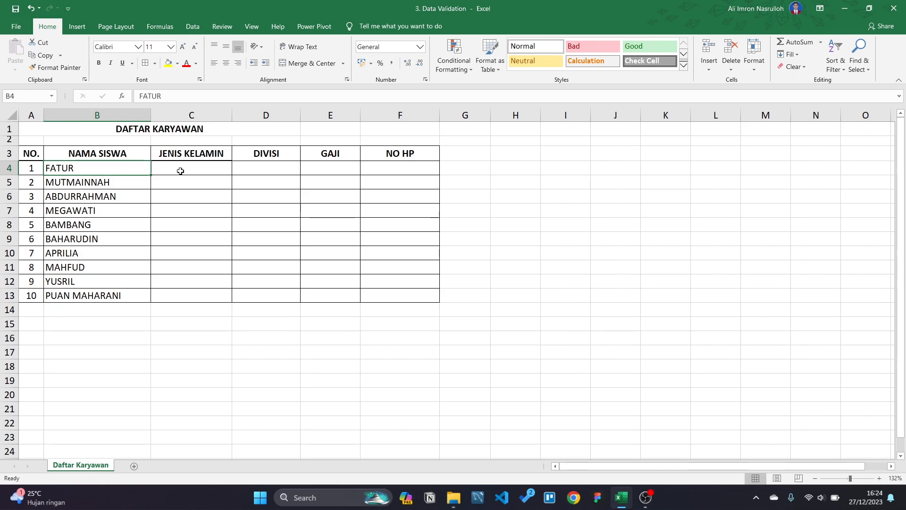
click(180, 171)
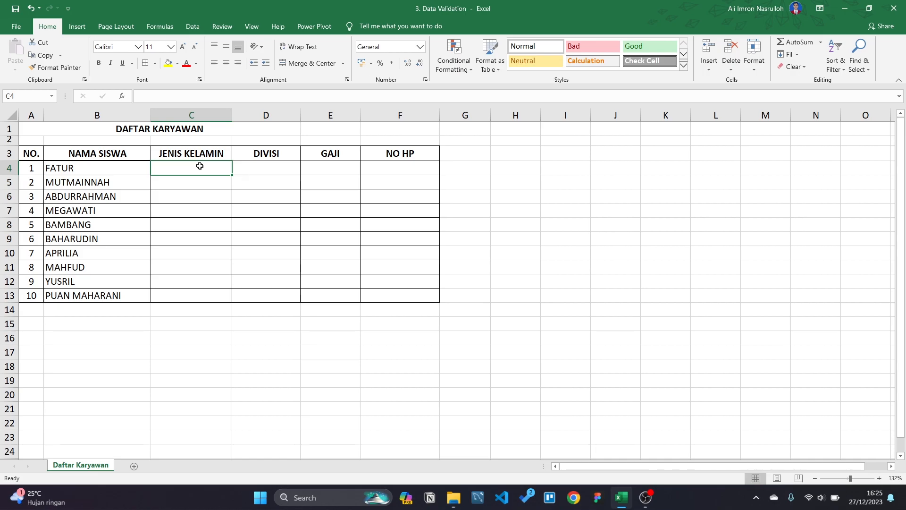
click(271, 172)
click(228, 168)
drag(9, 168, 19, 297)
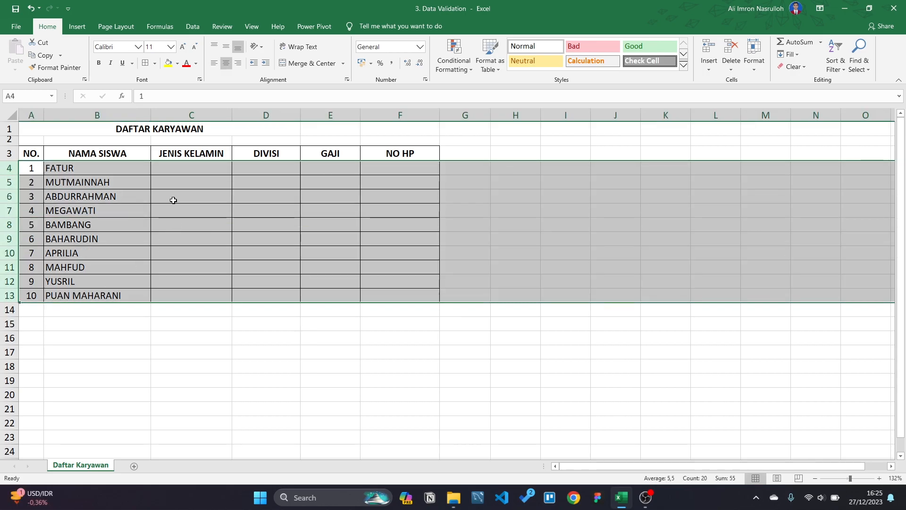
Step: Type test genders Laki-laki, Perempuan and Laki-laki into C4 to C6
click(194, 169)
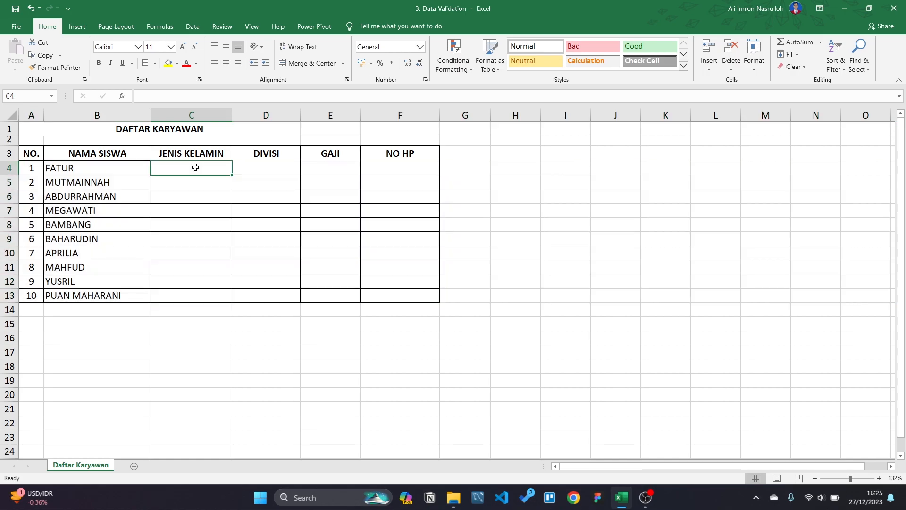
text(C)
key(BackSpace)
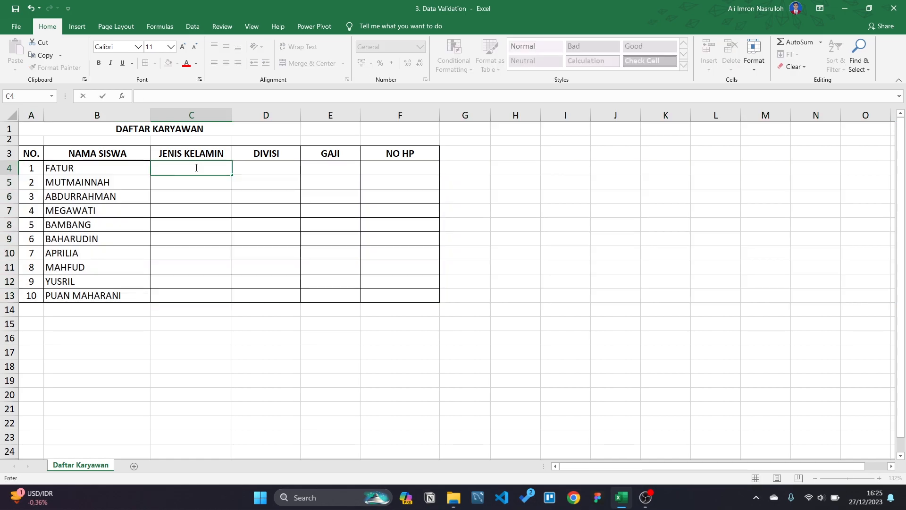
text(Laki-l)
text(aki)
key(BackSpace)
text(i)
key(Return)
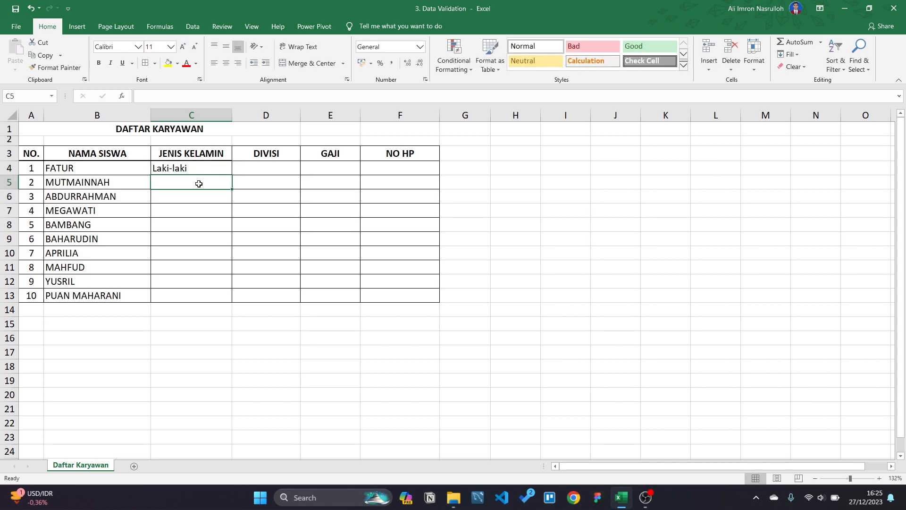
text(Perempuan)
key(Return)
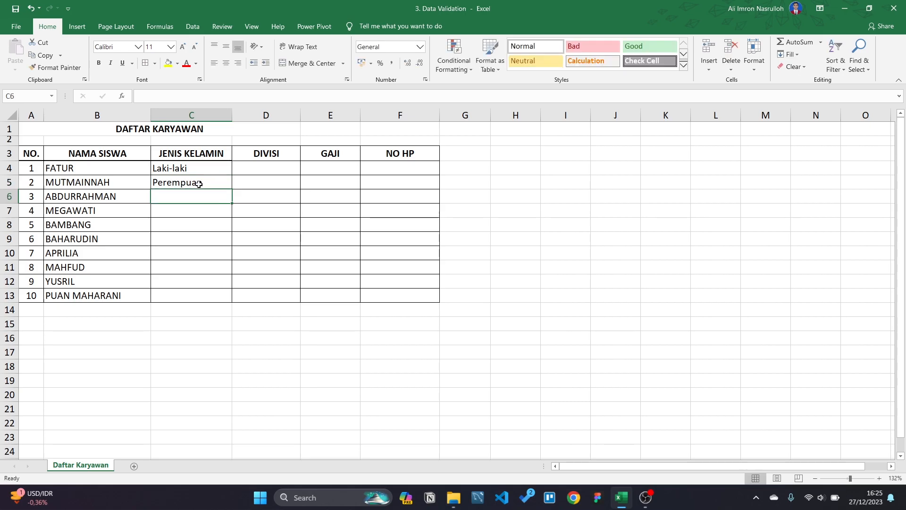
text(Laki-laki)
key(Return)
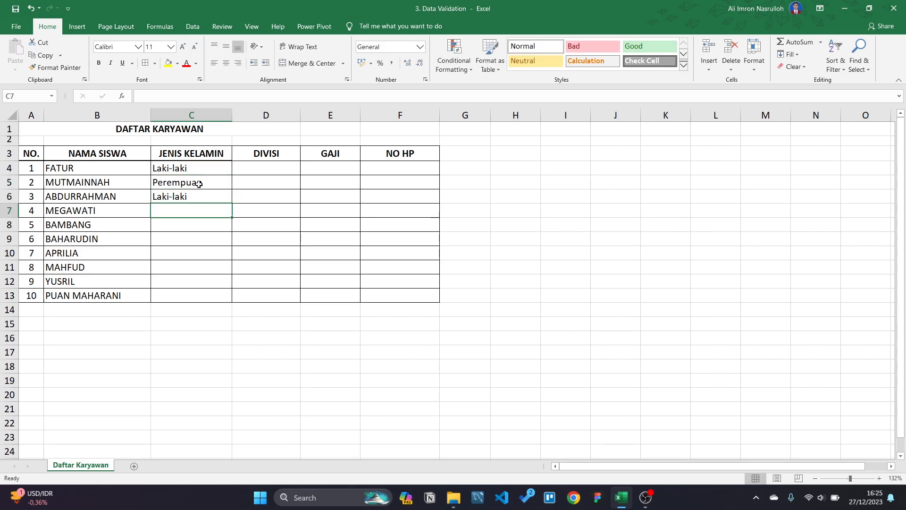
Step: Clear the typed gender values from C4:C13
shift+click(199, 184)
key(BackSpace)
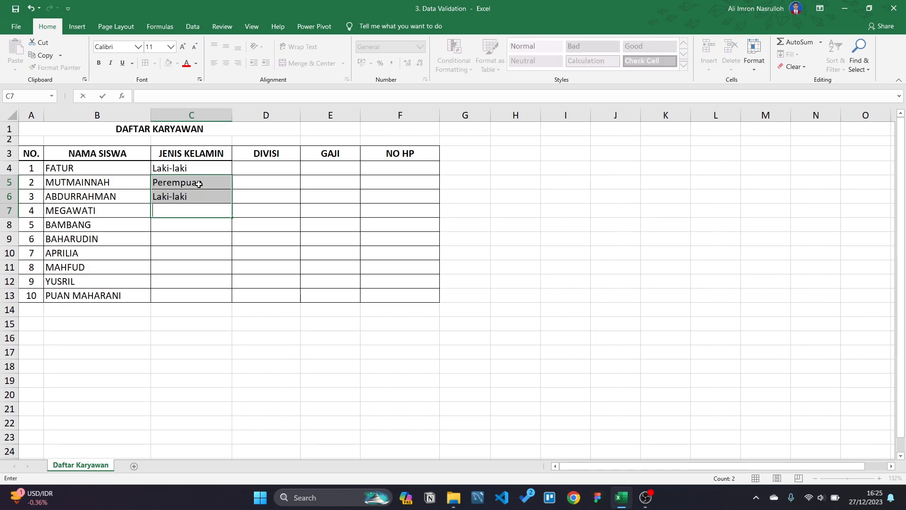
click(222, 295)
drag(220, 296, 193, 171)
key(Delete)
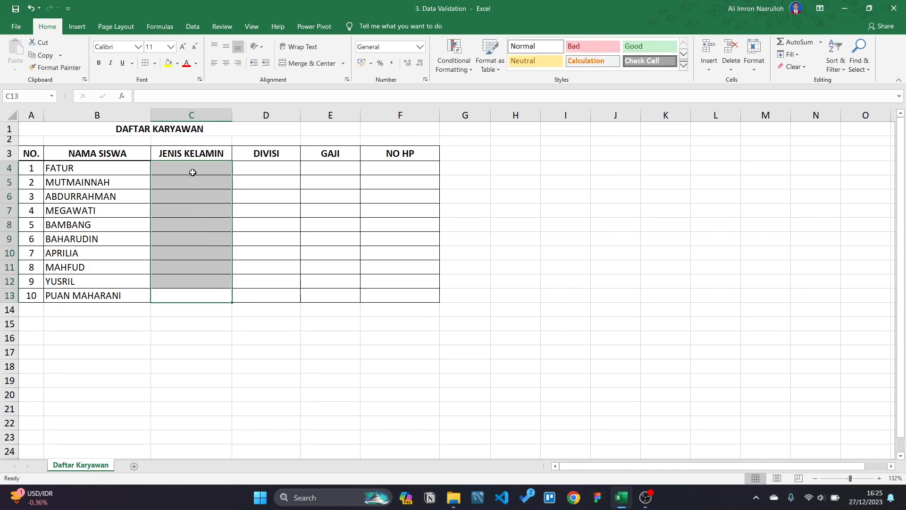
click(194, 176)
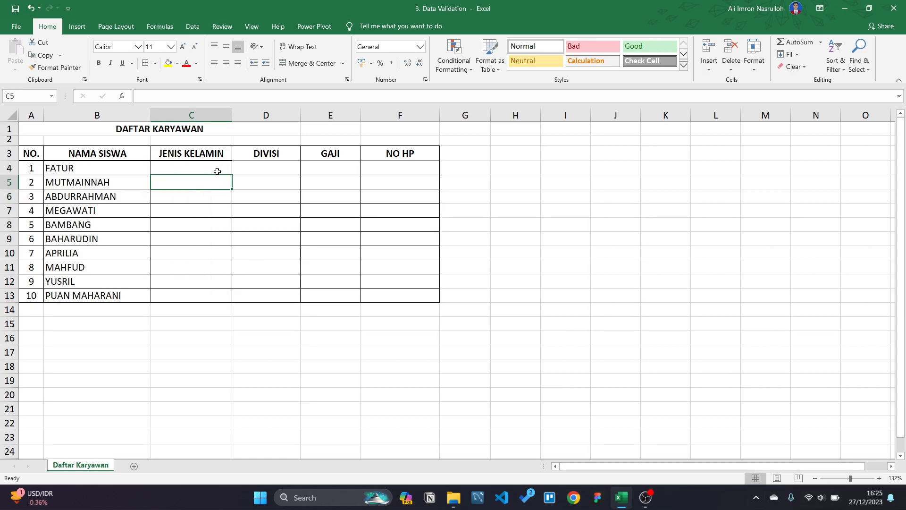
click(217, 172)
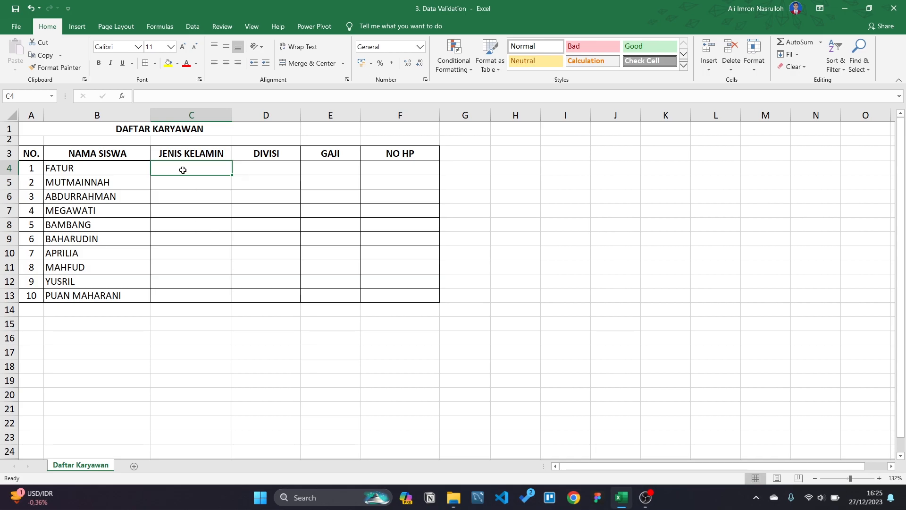
Step: Select the gender cells C4 through C13
click(9, 168)
click(177, 167)
drag(177, 167, 178, 298)
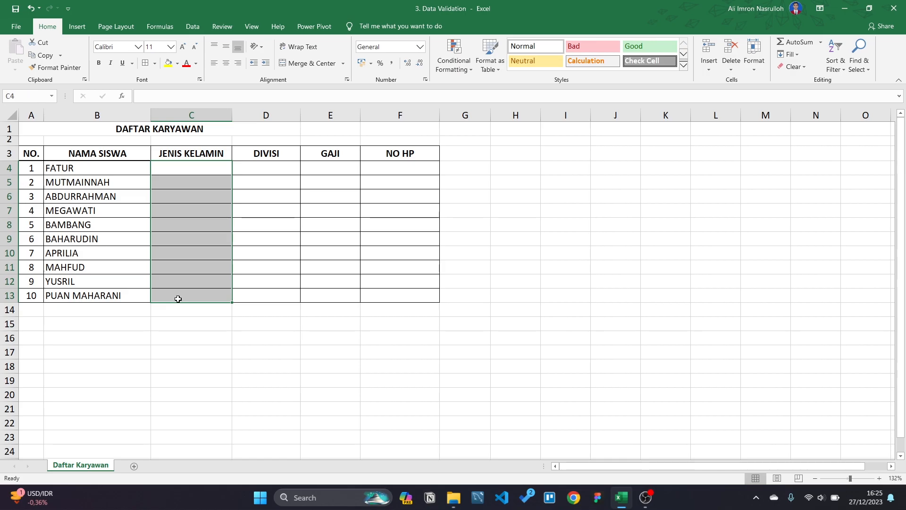
click(209, 170)
drag(209, 171, 207, 293)
Step: Add a List data validation with source LAKI-LAKI;PEREMPUAN to the selected cells
click(193, 27)
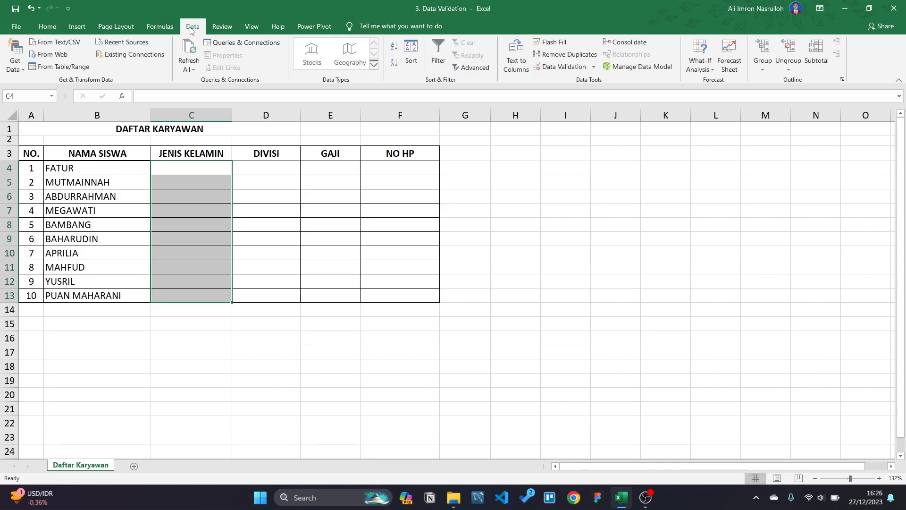
click(588, 67)
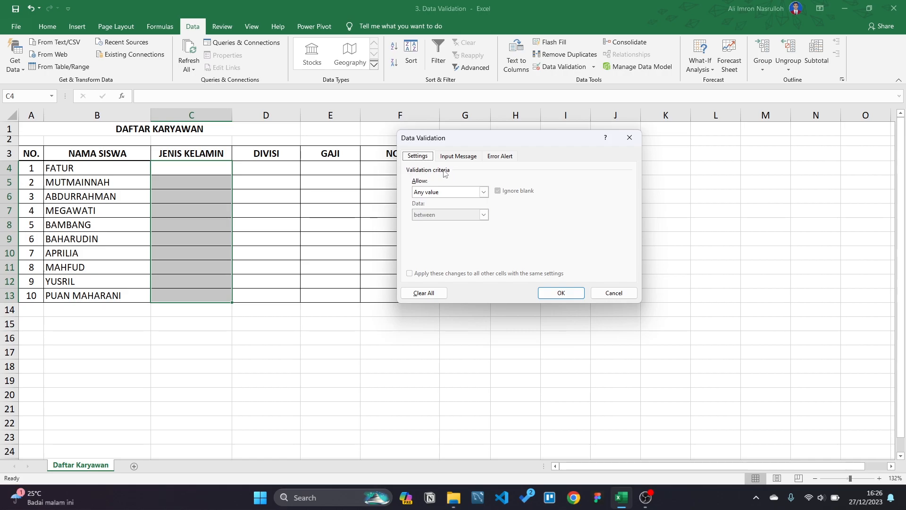
click(484, 192)
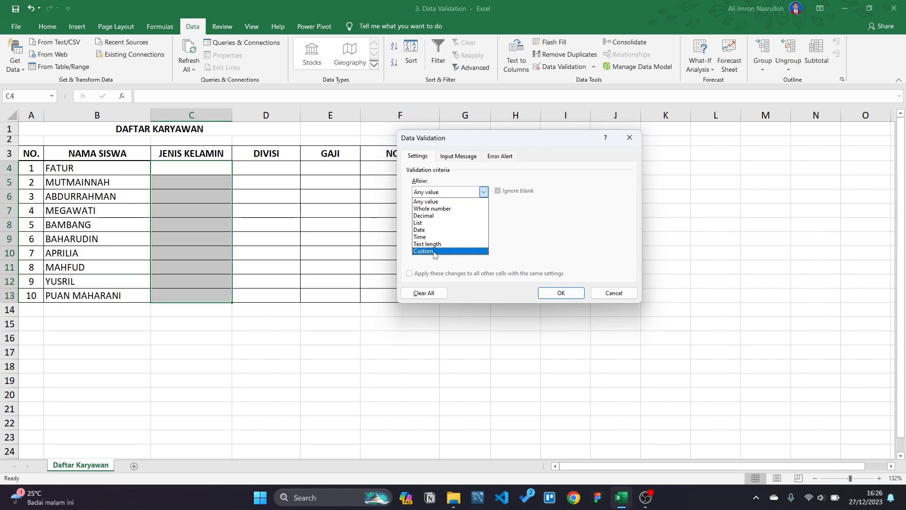
click(446, 228)
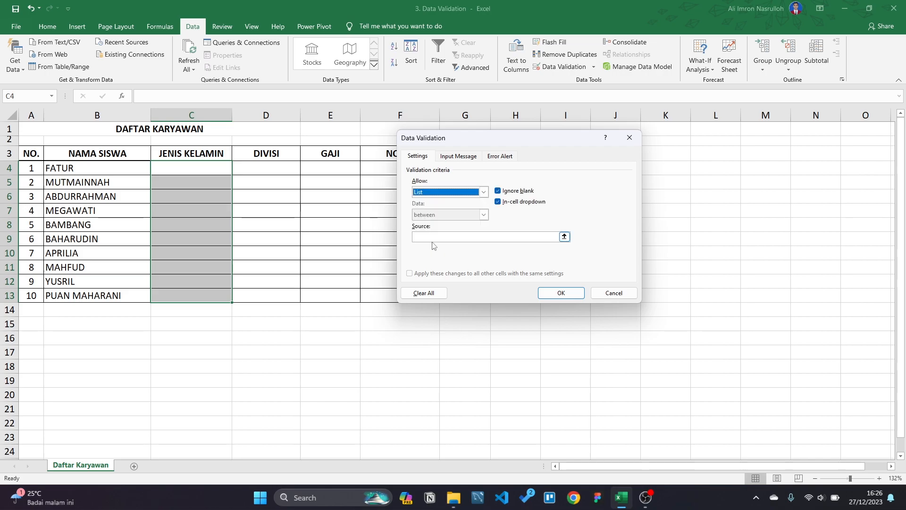
click(432, 239)
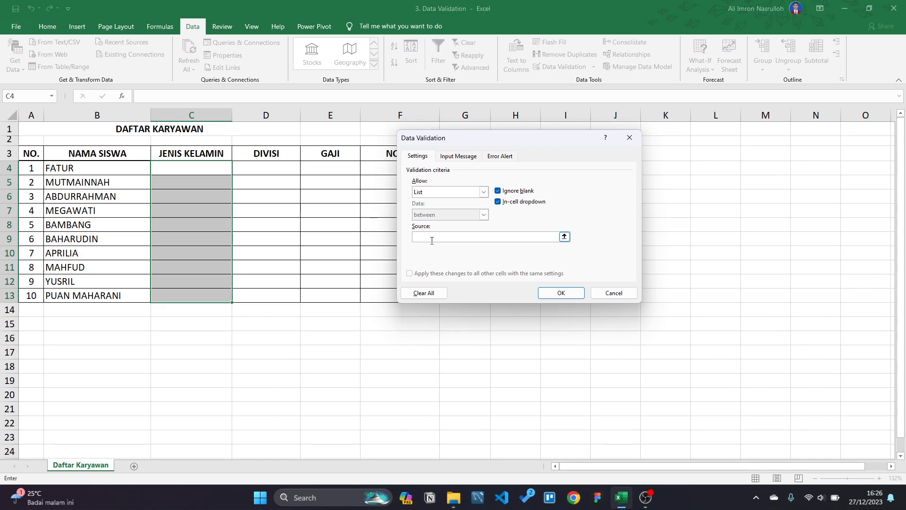
text(LAKI-LAK)
text(PEREMPUAN)
click(561, 293)
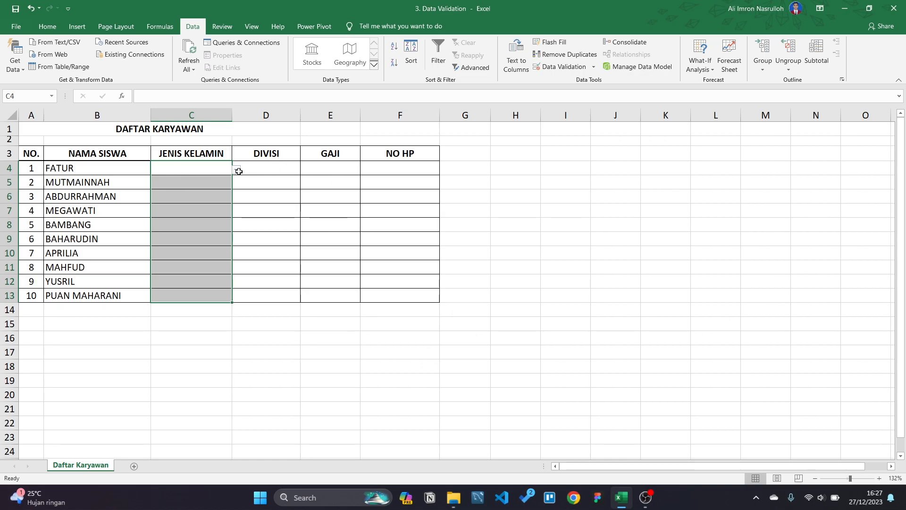
Step: Pick LAKI-LAKI, PEREMPUAN, LAKI-LAKI, PEREMPUAN from the dropdown for C4 to C7
click(259, 169)
click(198, 169)
click(237, 170)
click(164, 180)
click(197, 179)
click(236, 184)
click(203, 203)
click(200, 198)
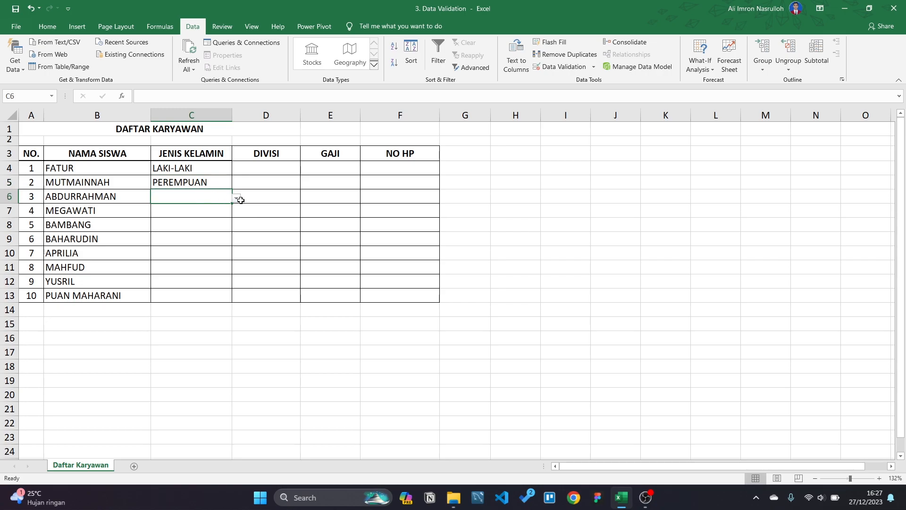
click(237, 198)
click(179, 213)
click(177, 211)
click(236, 215)
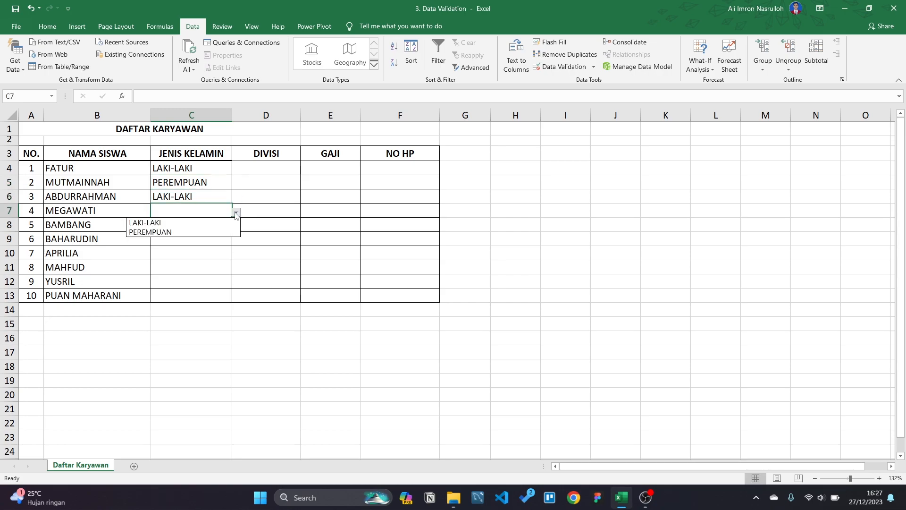
click(182, 232)
click(173, 222)
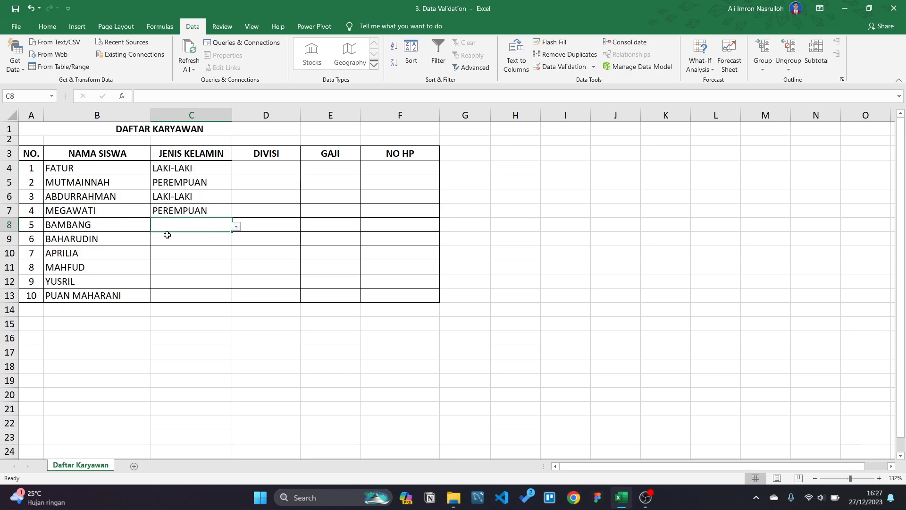
Step: Set C8 to C11 to LAKI-LAKI, LAKI-LAKI, PEREMPUAN and LAKI-LAKI from the dropdown
click(236, 227)
click(187, 237)
click(188, 241)
click(238, 241)
click(184, 251)
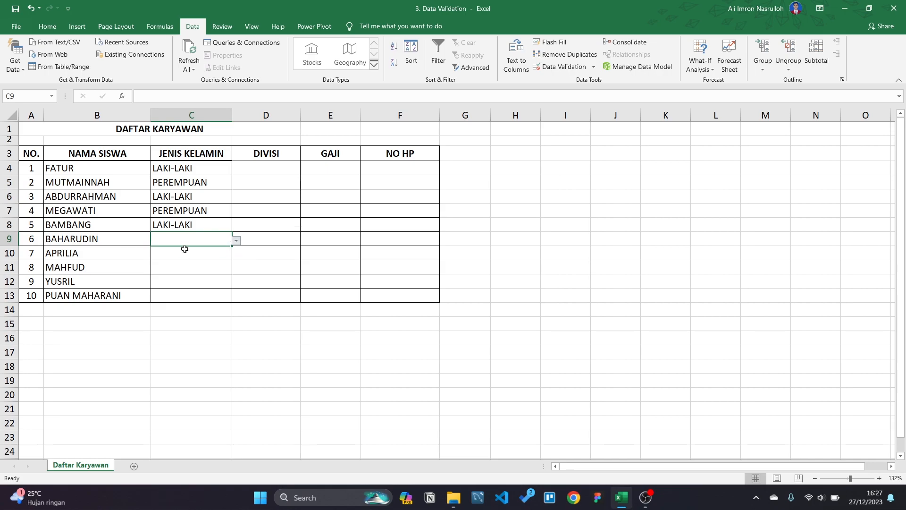
click(183, 252)
click(236, 255)
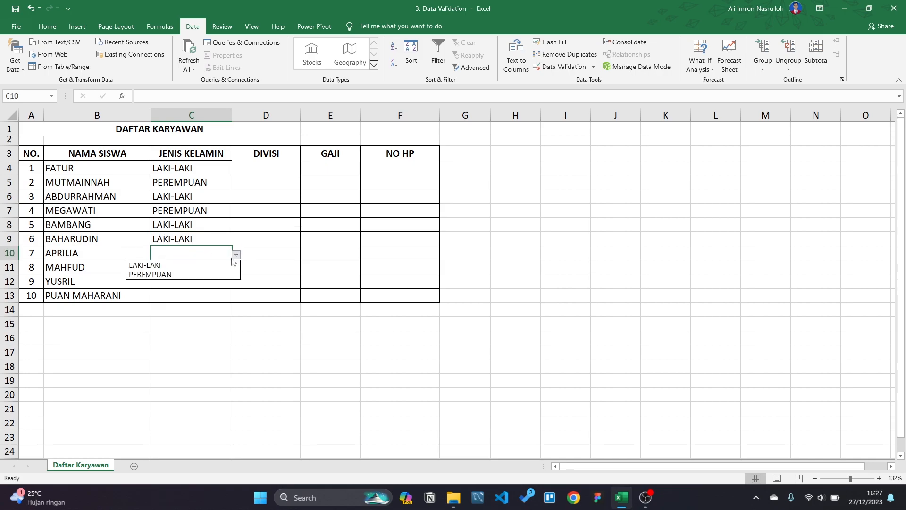
click(194, 274)
click(200, 266)
click(239, 268)
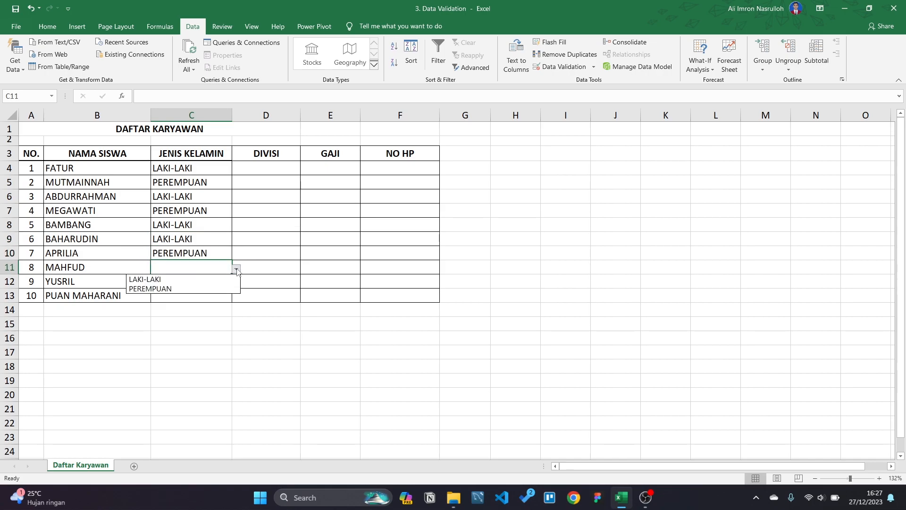
click(184, 280)
Step: Set C12 to LAKI-LAKI and C13 to PEREMPUAN from the dropdown
click(192, 281)
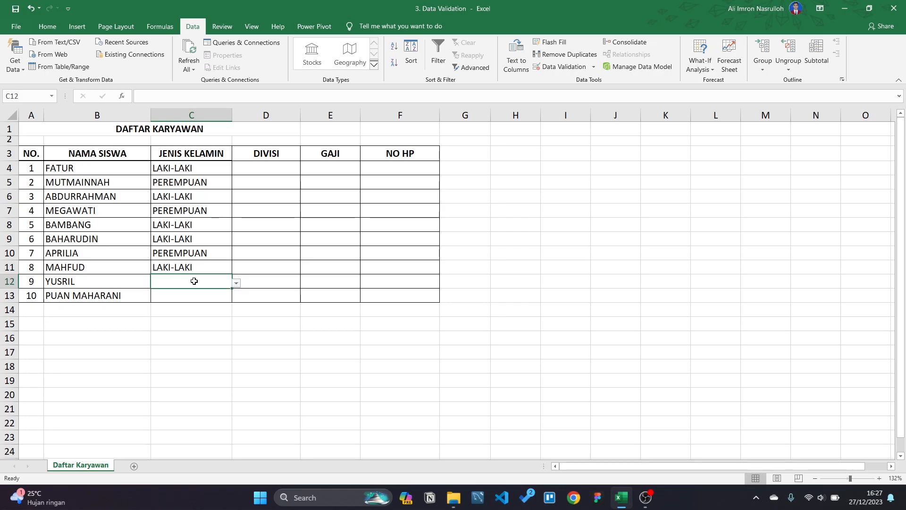
click(236, 283)
click(182, 293)
click(195, 295)
click(236, 297)
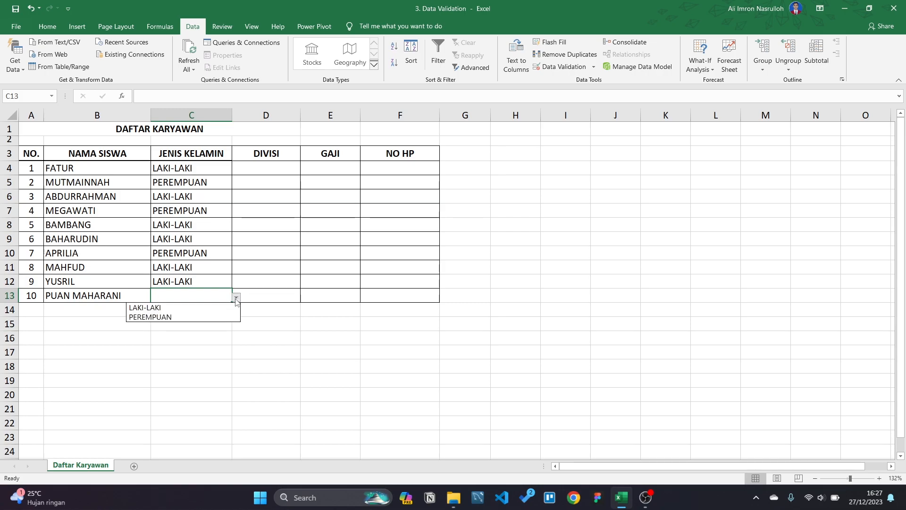
click(202, 318)
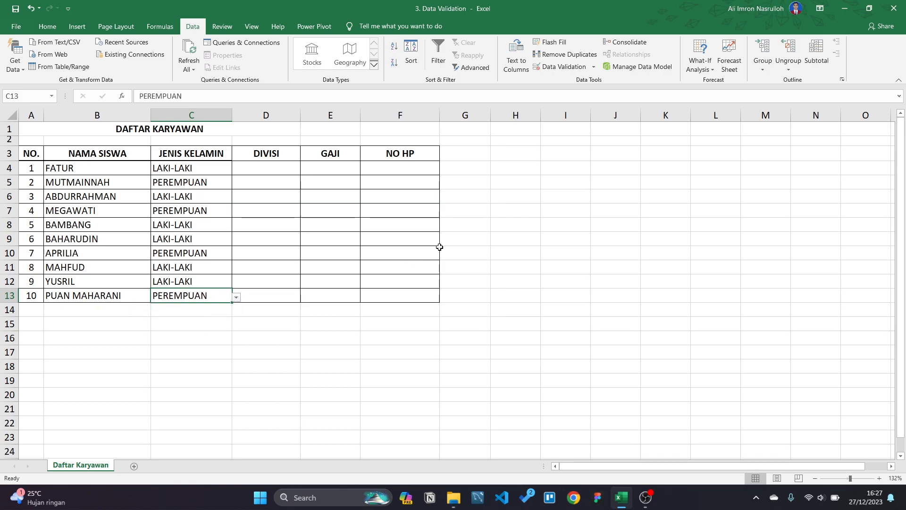
click(280, 168)
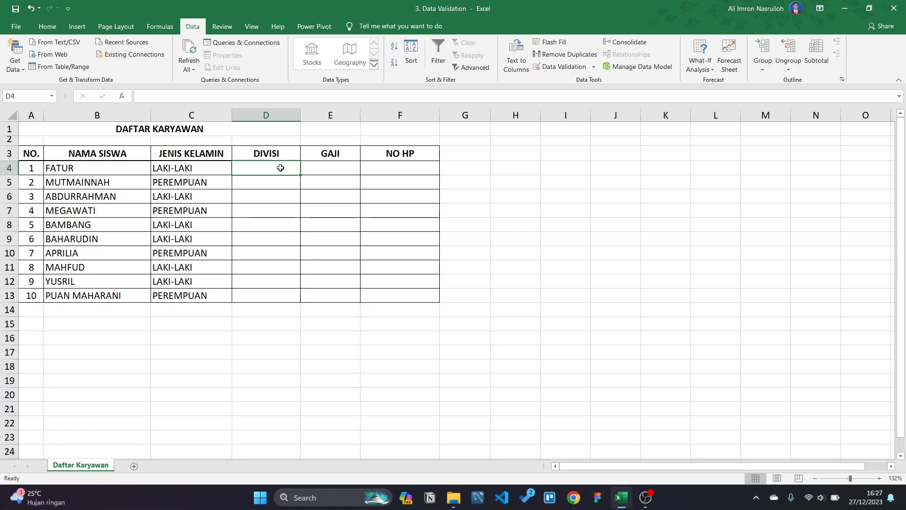
Step: Select DIVISI cells D4:D13 and view their Data Validation settings, cancelling without changes
click(264, 115)
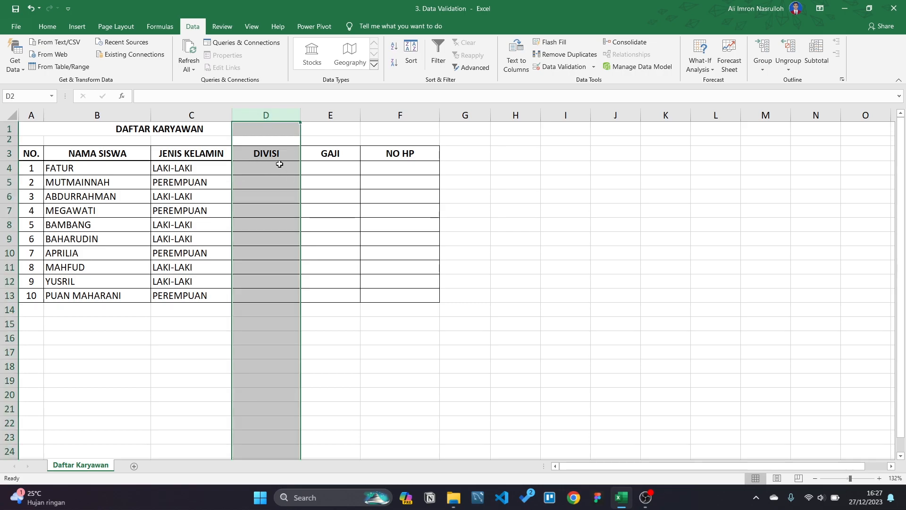
click(260, 168)
drag(260, 168, 263, 299)
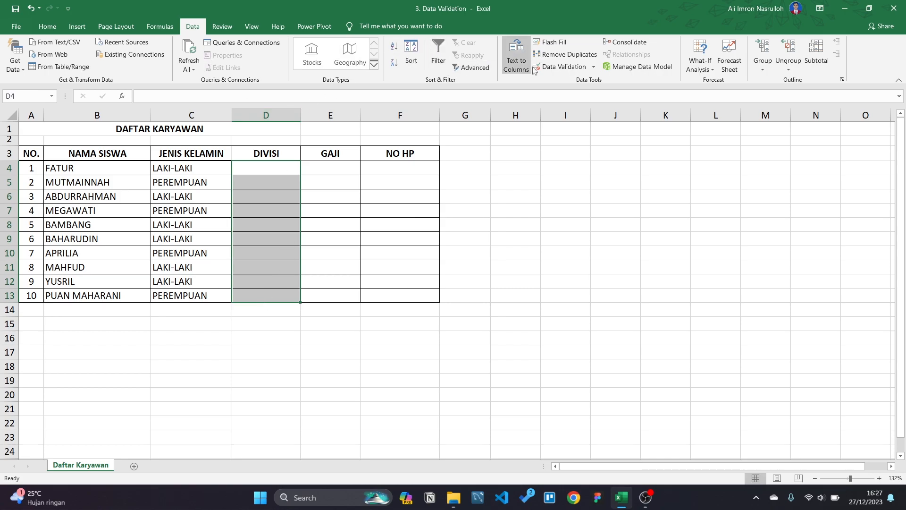
click(159, 26)
click(192, 26)
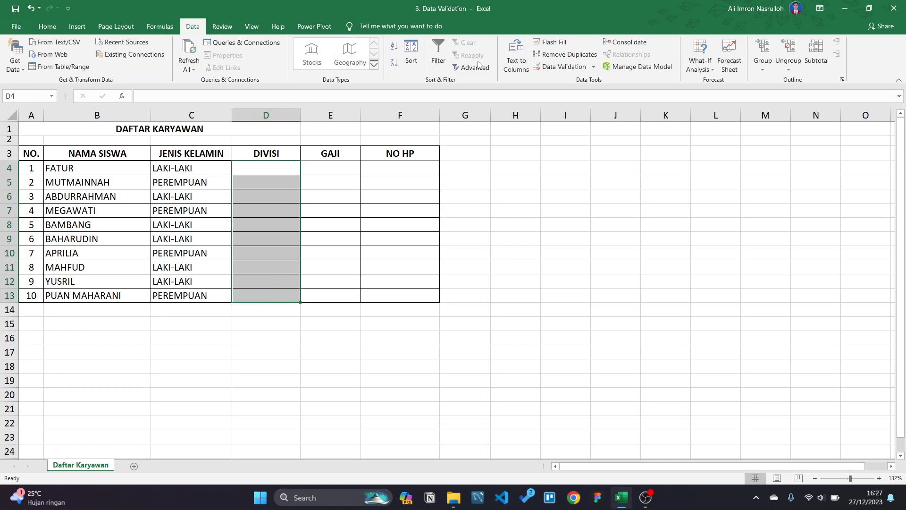
click(558, 67)
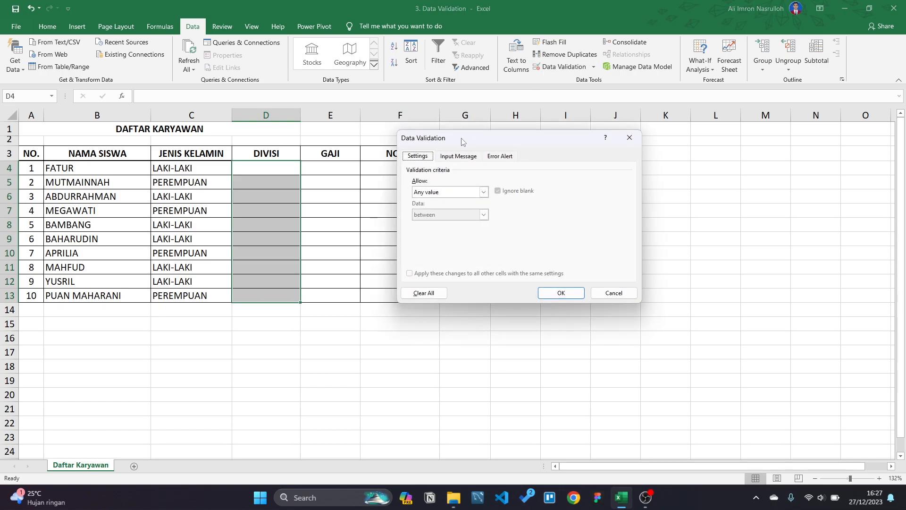
click(616, 293)
click(597, 245)
Step: Widen column E and select the GAJI cells E4:E13
click(349, 165)
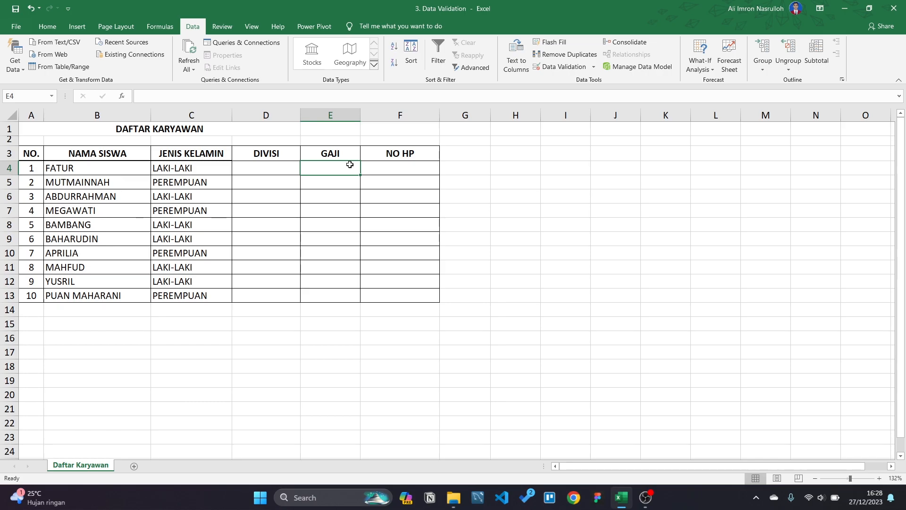
drag(360, 115, 370, 116)
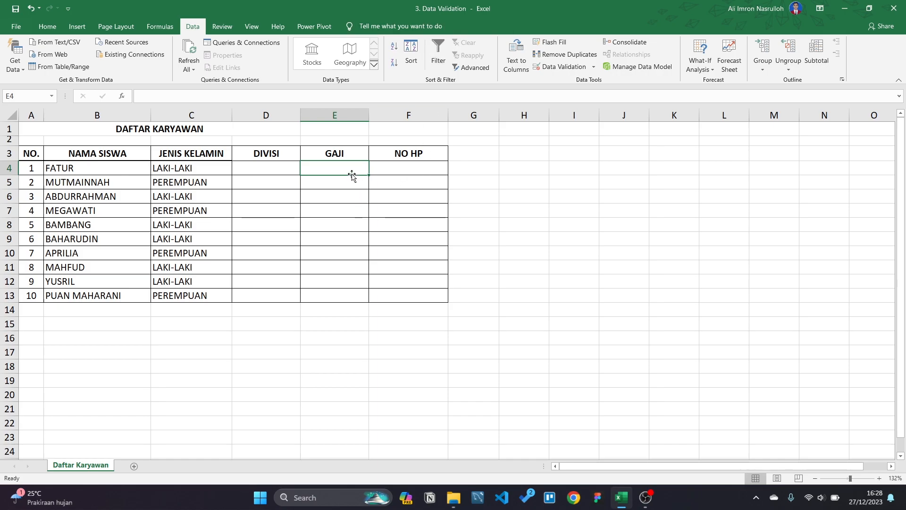
shift+click(335, 294)
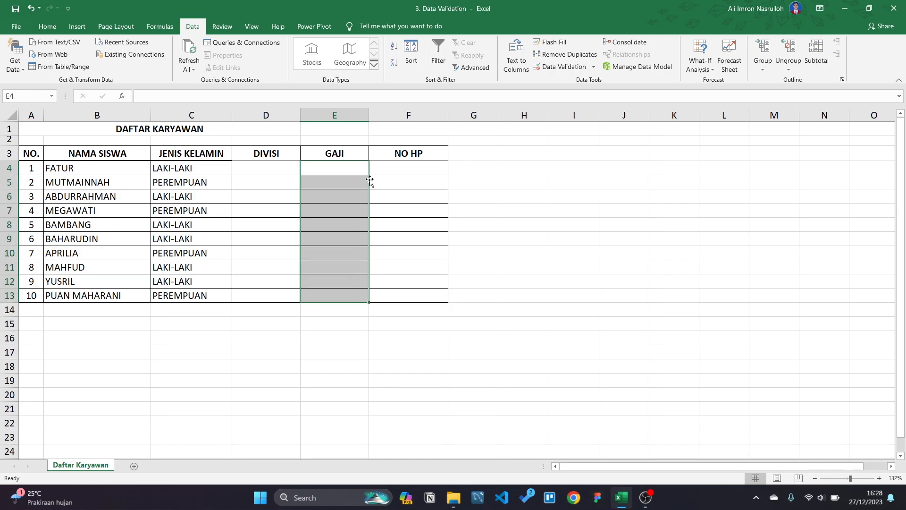
Step: Select GAJI cells E4:E13 and bring up their Data Validation criteria
click(502, 195)
drag(348, 171, 347, 296)
click(561, 68)
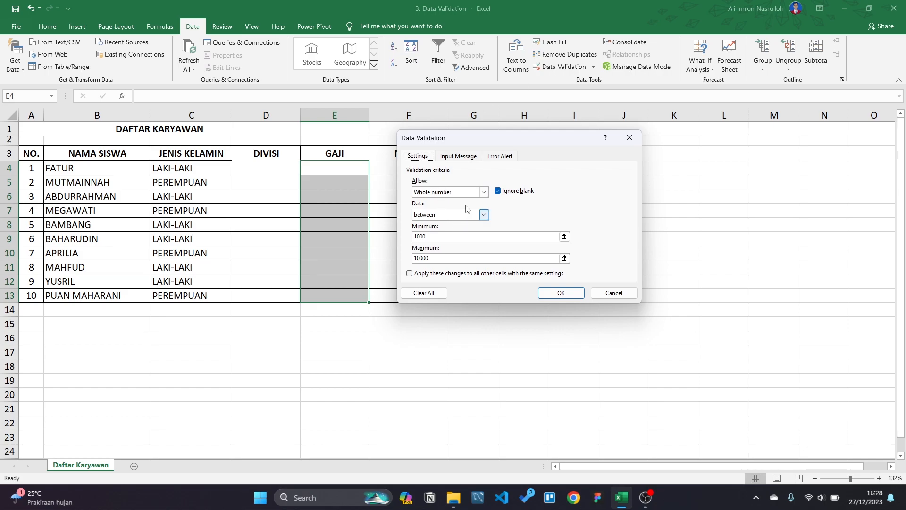
click(460, 160)
click(426, 160)
Step: Set the rule to Whole number between Minimum 1000 and Maximum 10000
click(537, 235)
key(BackSpace)
key(BackSpace)
key(BackSpace)
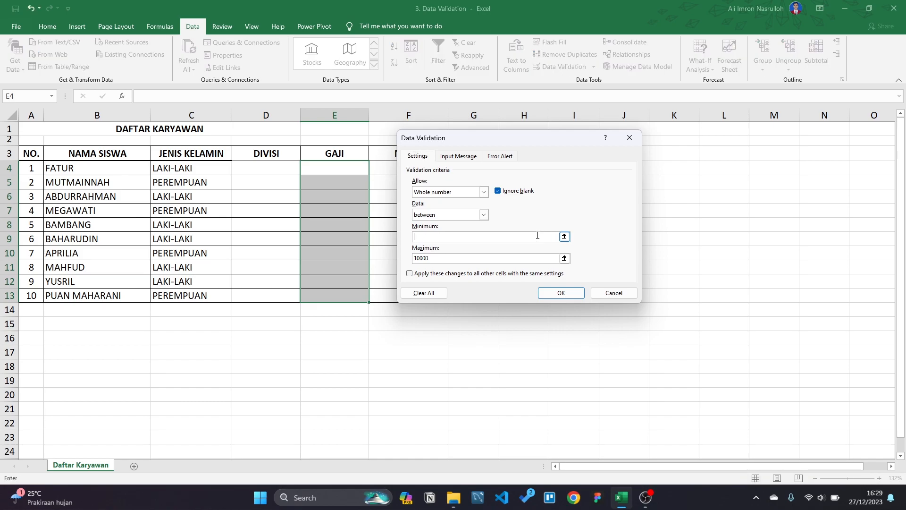
text(100)
click(483, 193)
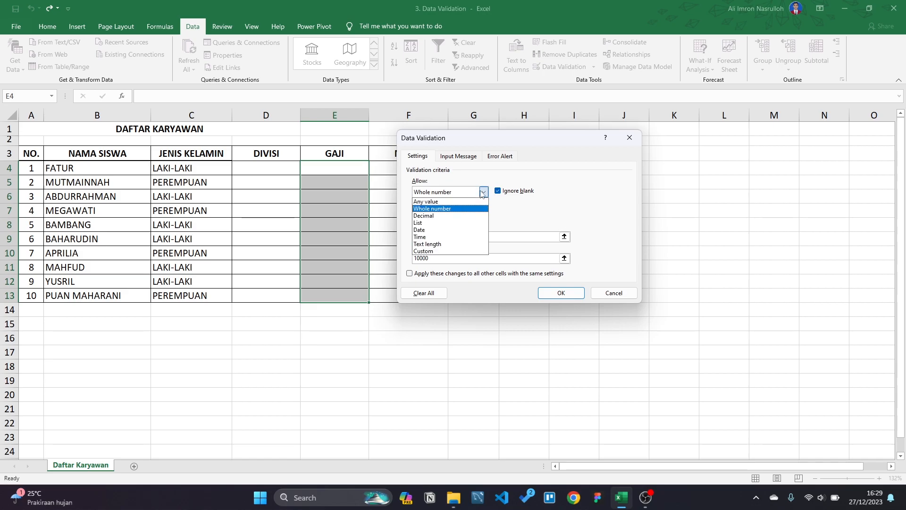
click(457, 209)
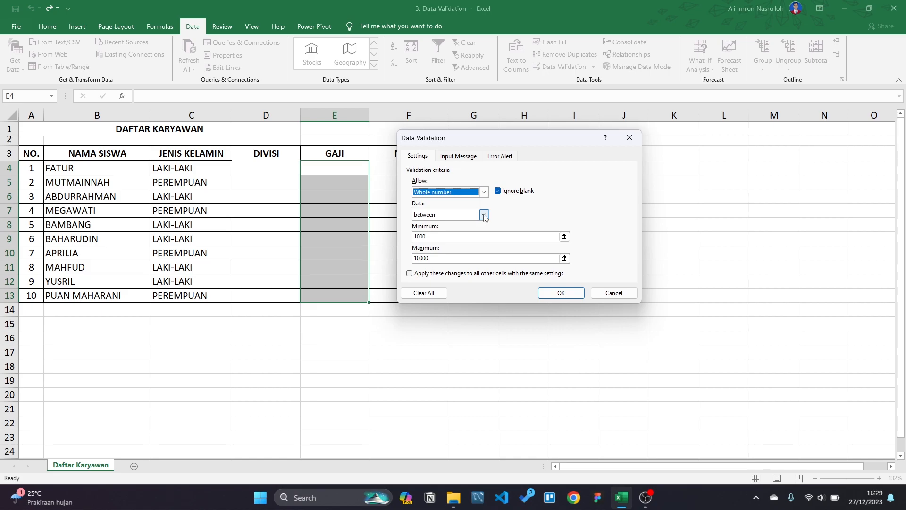
click(472, 236)
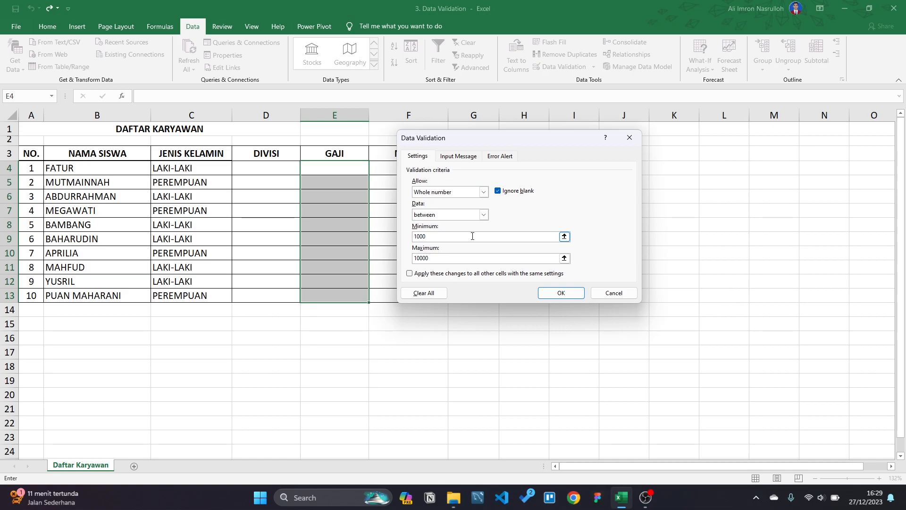
text(0+)
key(Left)
key(Left)
key(Left)
key(Left)
key(BackSpace)
key(BackSpace)
key(BackSpace)
Step: Apply the GAJI validation rule and return to cell E4
click(561, 294)
click(360, 182)
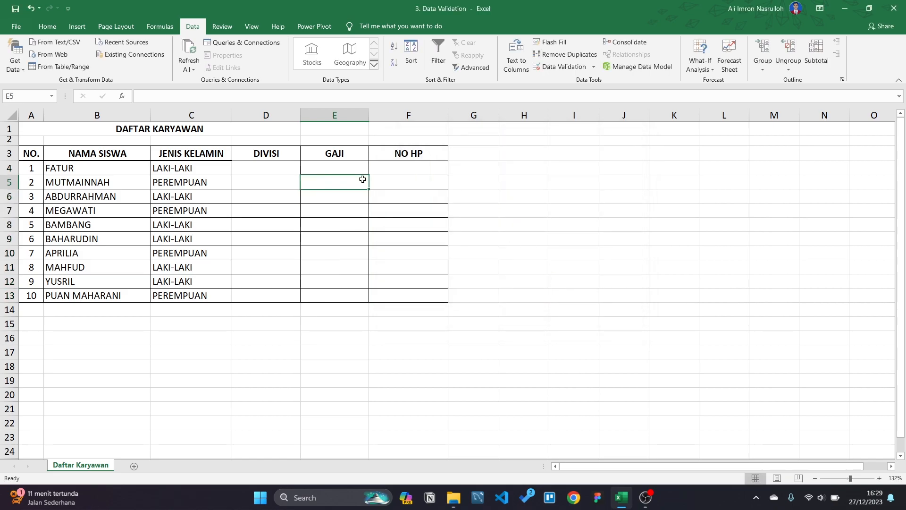
click(361, 167)
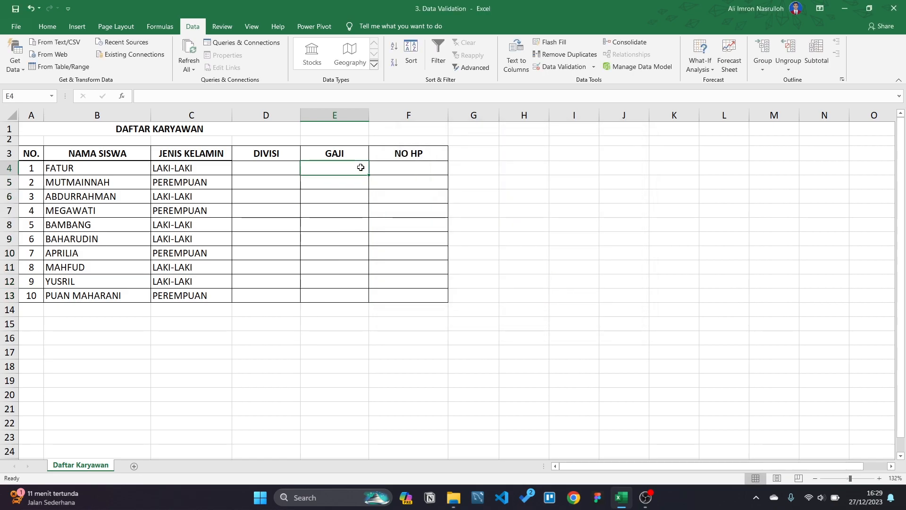
Step: Enter salaries 1000 in E4 and 10000 in E5, then test 100000 in E6
text(1000)
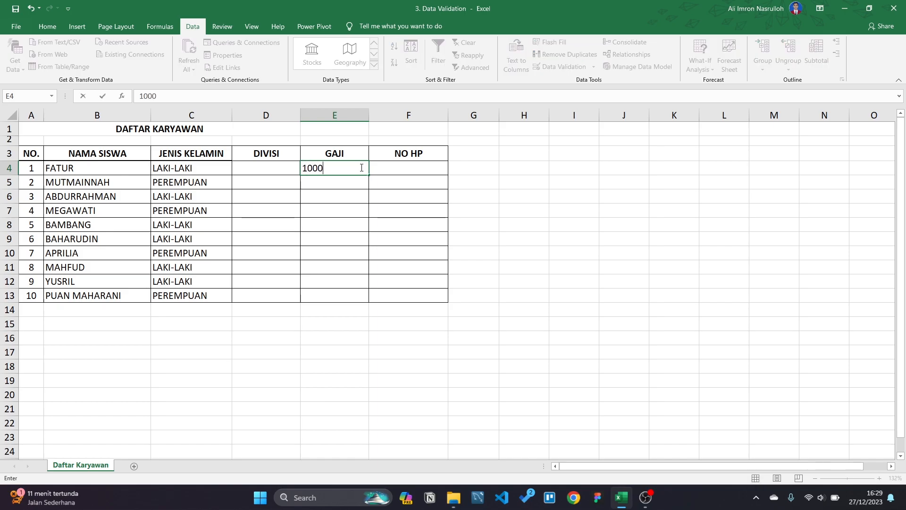
key(Return)
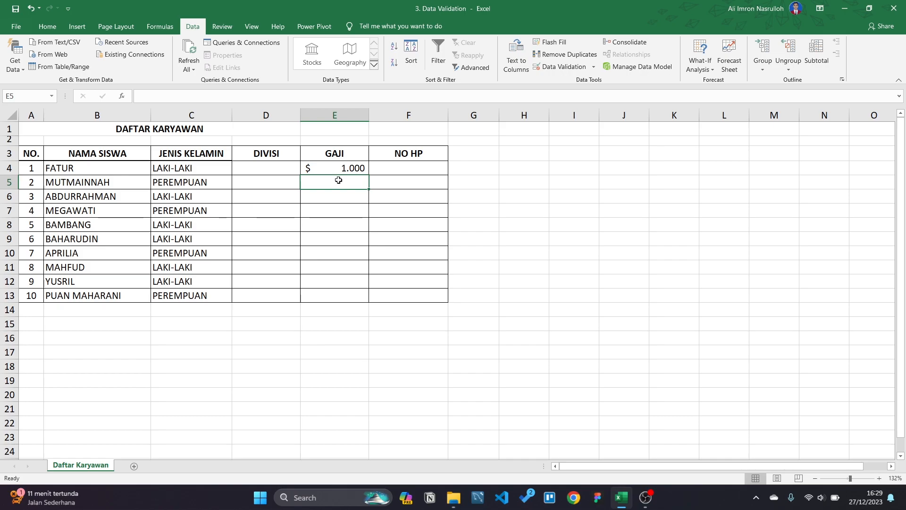
text(10000)
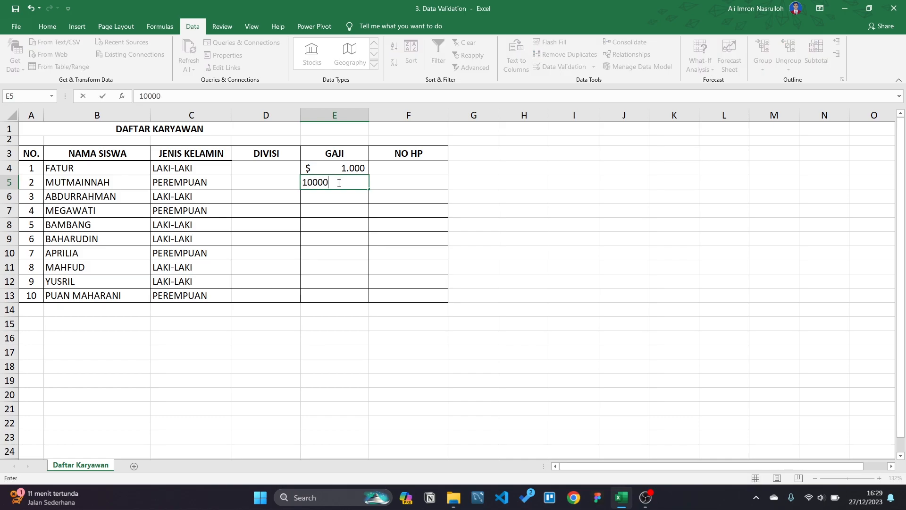
key(Return)
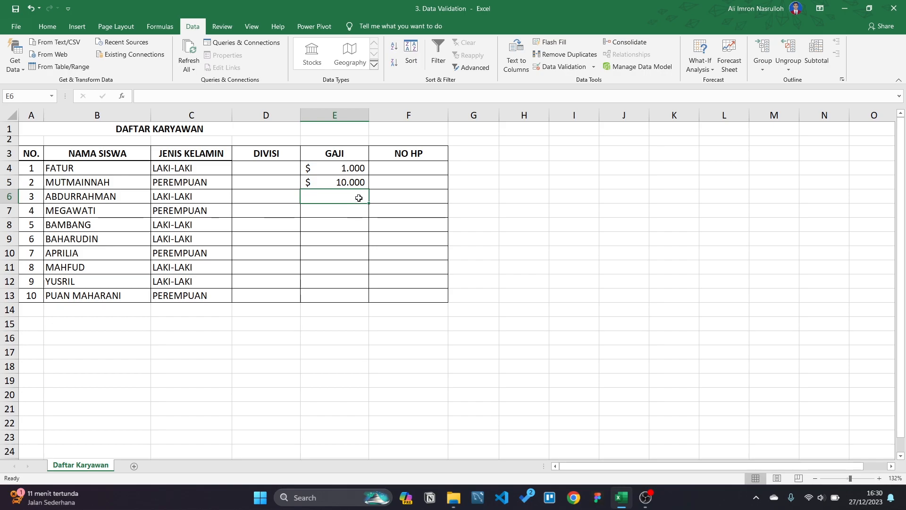
text(10000)
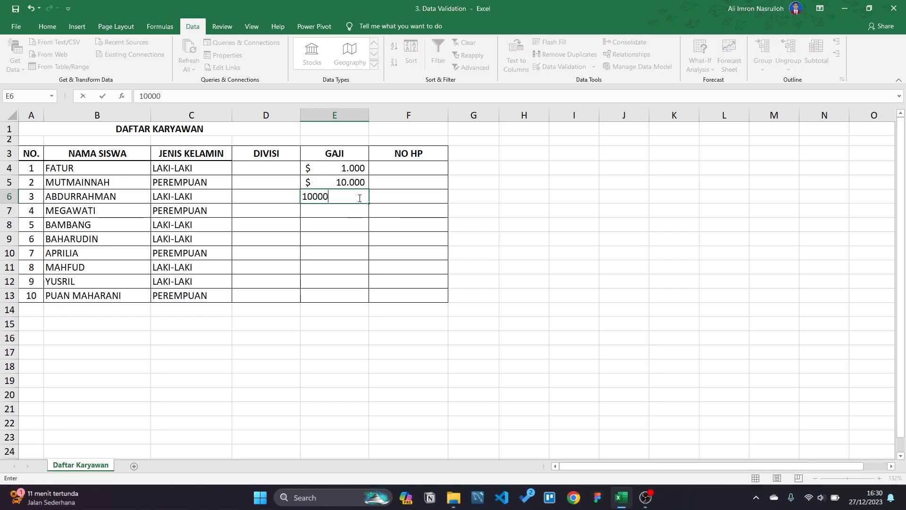
text(0)
key(Return)
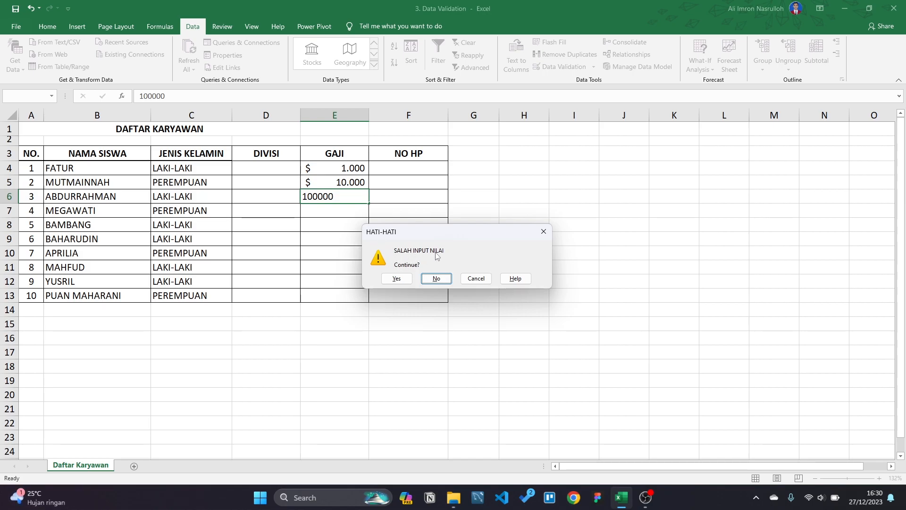
Step: Dismiss the warning and review the GAJI validation's Input Message and Error Alert settings
click(544, 232)
drag(330, 168, 334, 293)
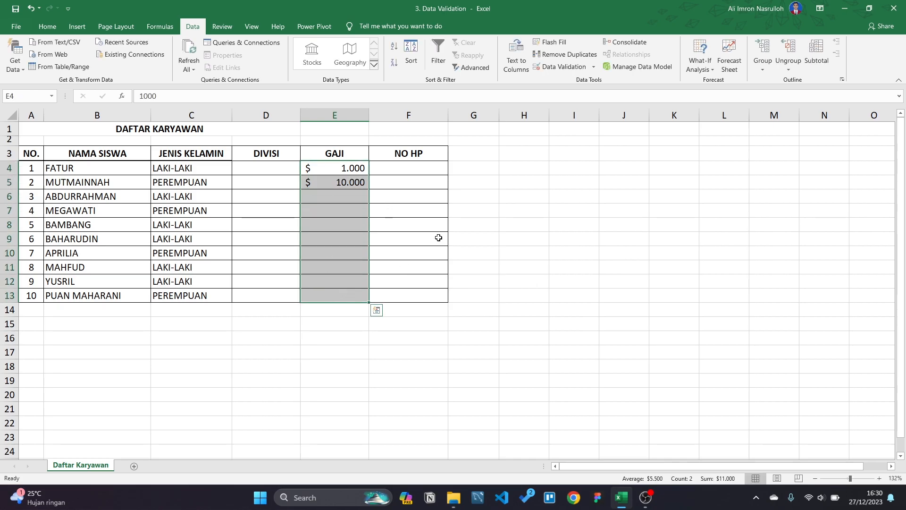
click(567, 67)
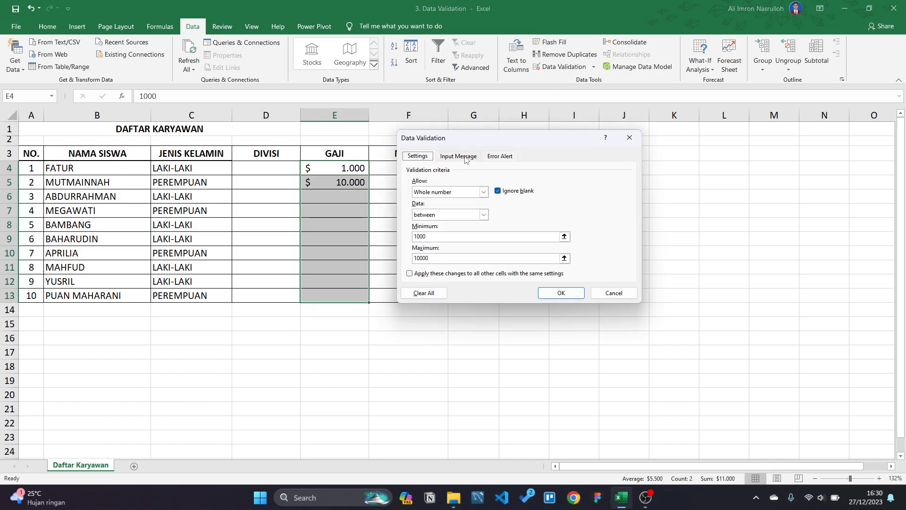
click(459, 157)
click(500, 159)
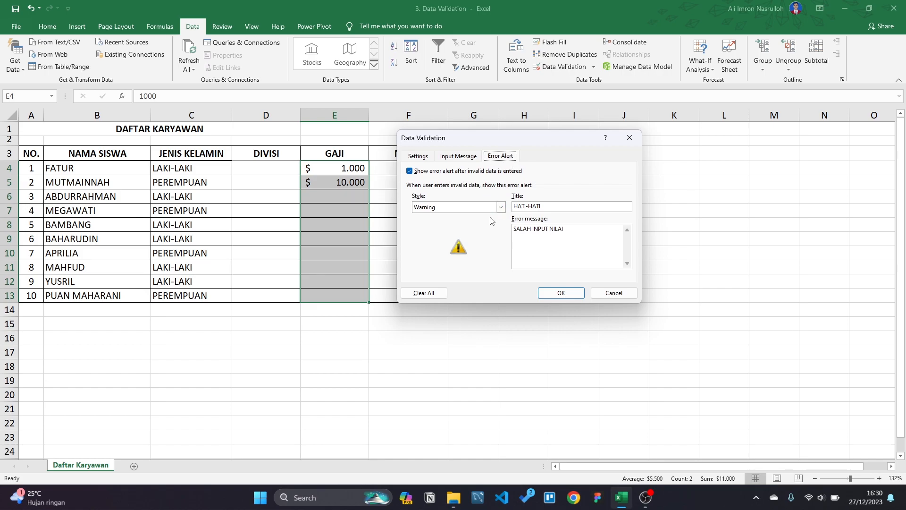
Step: Keep the Warning-style HATI-HATI alert reading SALAH INPUT NILAI and confirm it
click(502, 208)
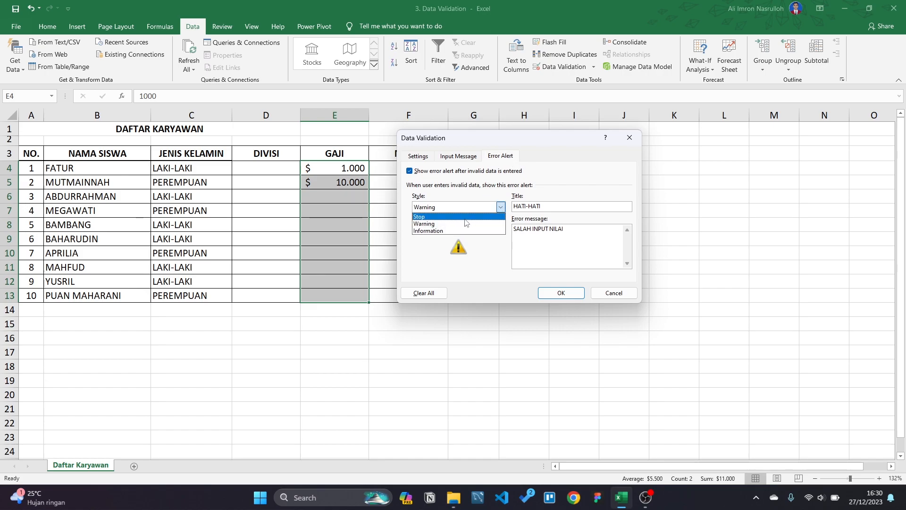
click(494, 251)
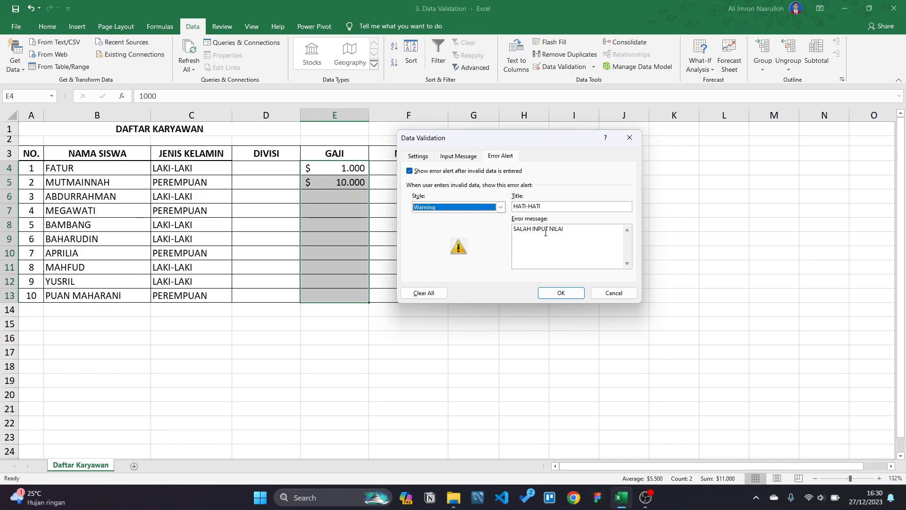
click(558, 297)
click(363, 211)
click(362, 199)
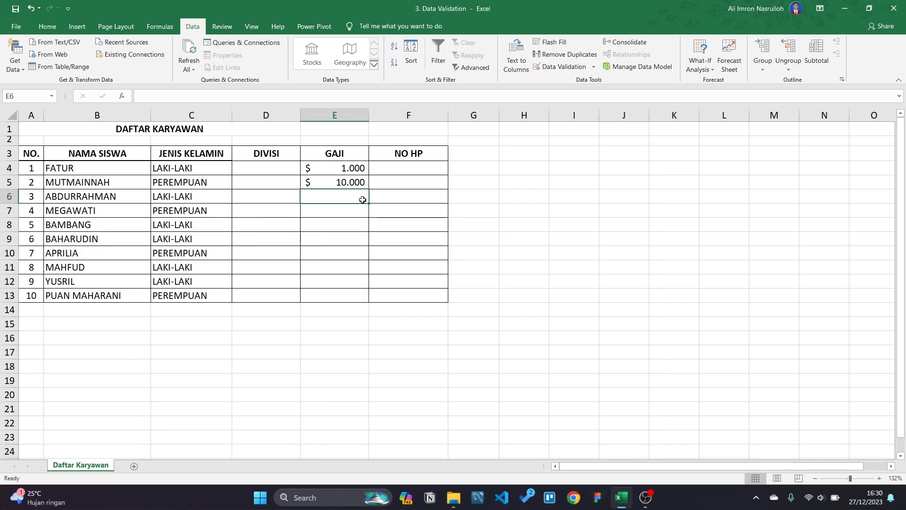
Step: Enter 12000 in E6, reject it at the warning, and correct it to 1200
text(12000)
key(Return)
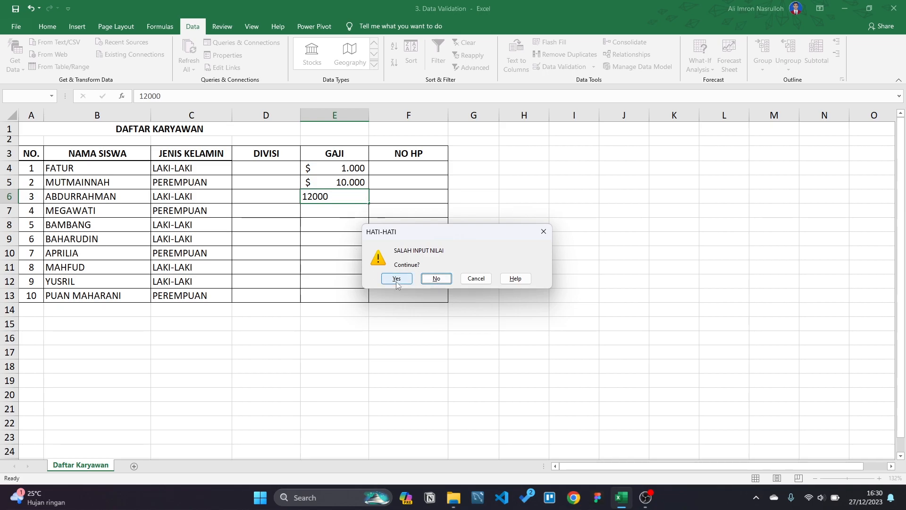
click(437, 279)
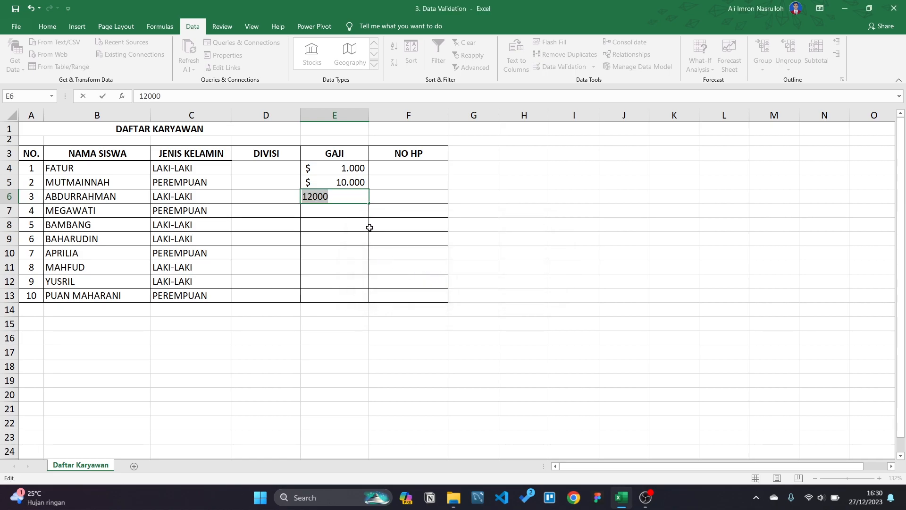
key(End)
key(BackSpace)
key(Return)
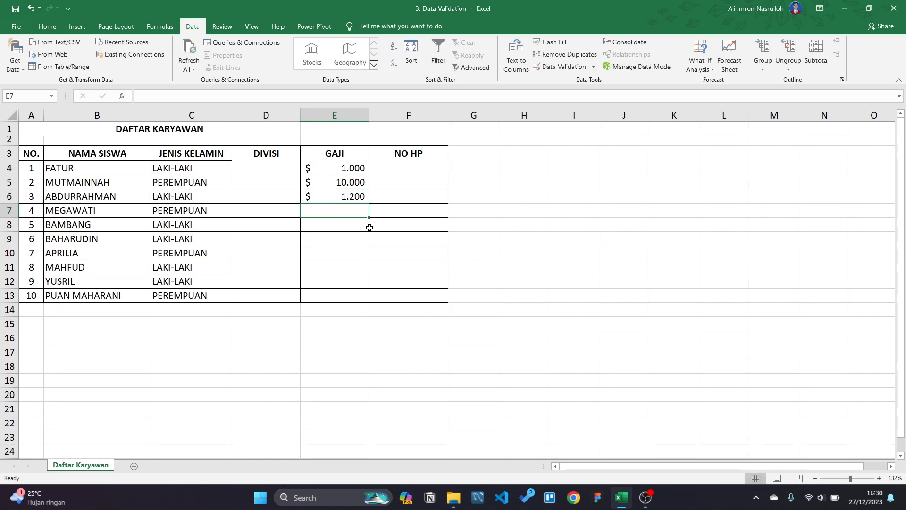
Step: Enter 50000 in E7, reject it, correct it to 5000, and select E4:E7 to view the total
text(50000)
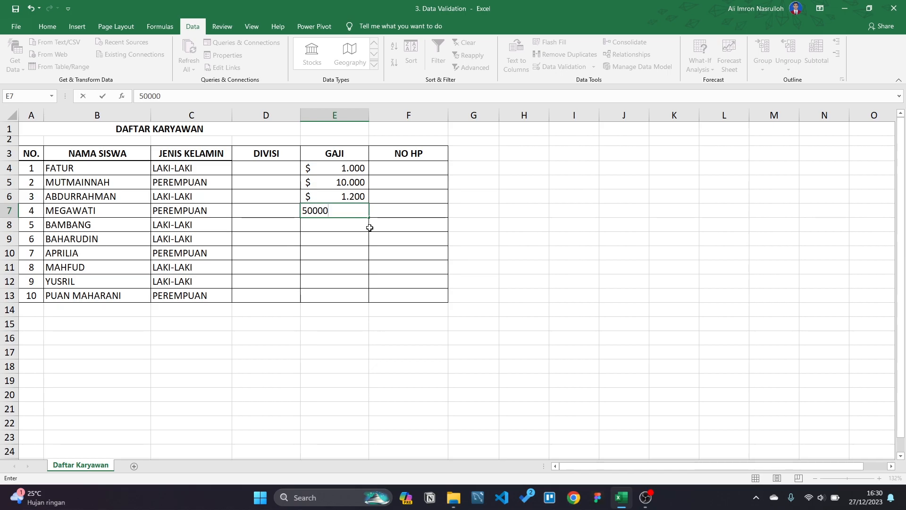
key(Return)
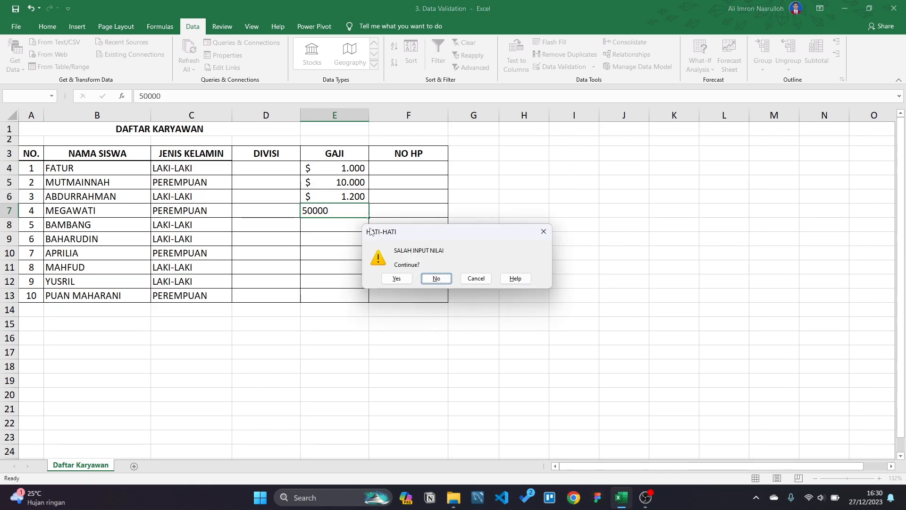
key(Return)
key(End)
key(BackSpace)
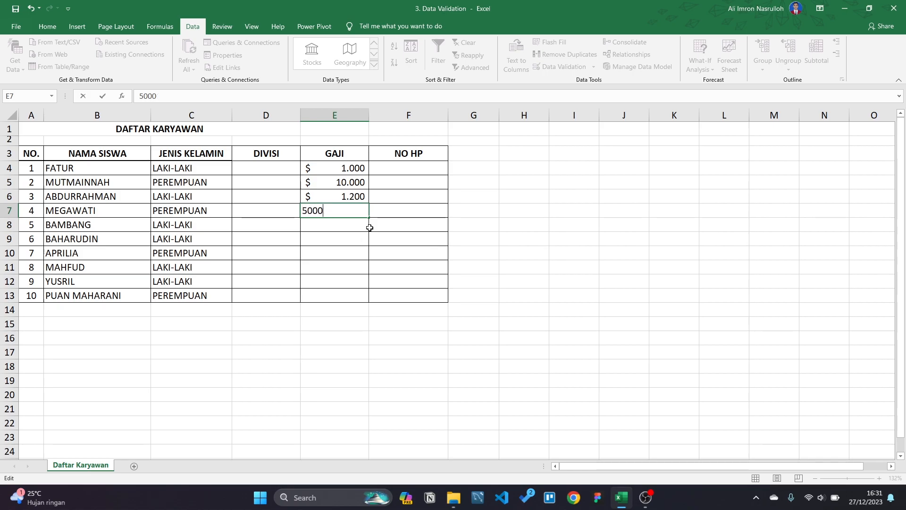
key(Return)
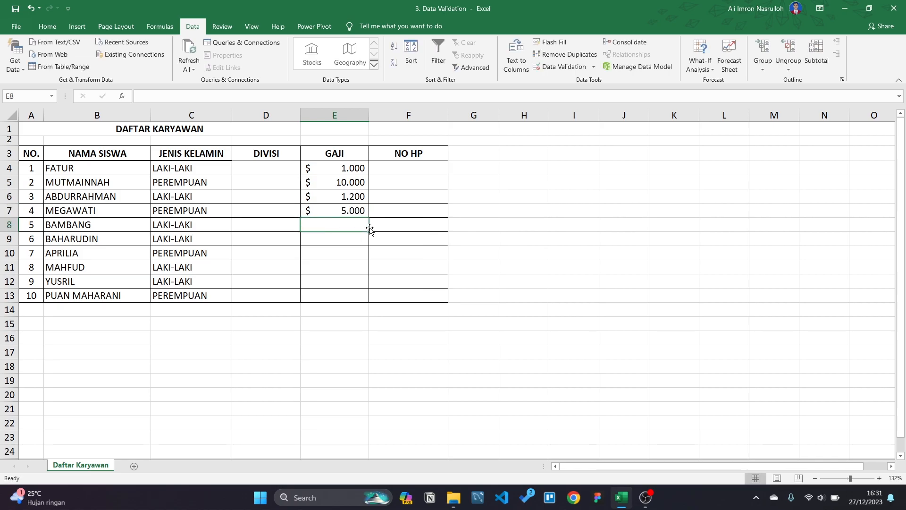
click(579, 253)
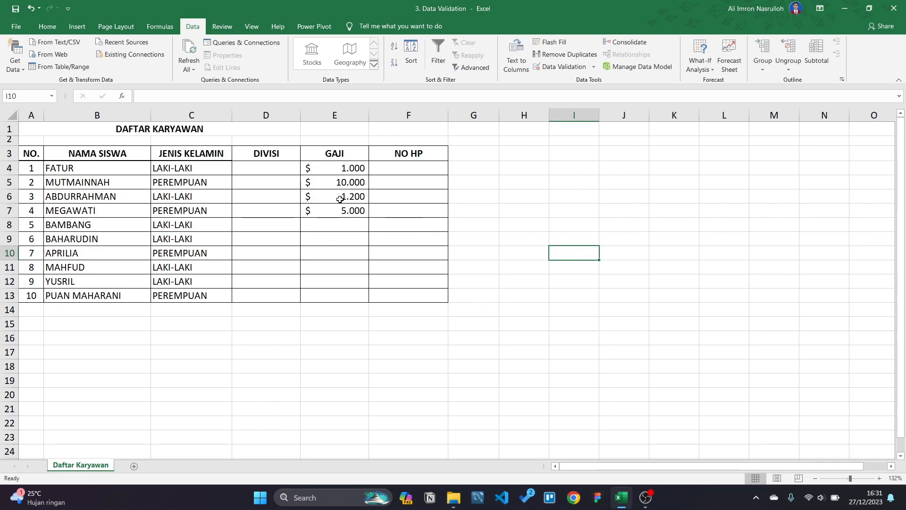
drag(334, 168, 346, 293)
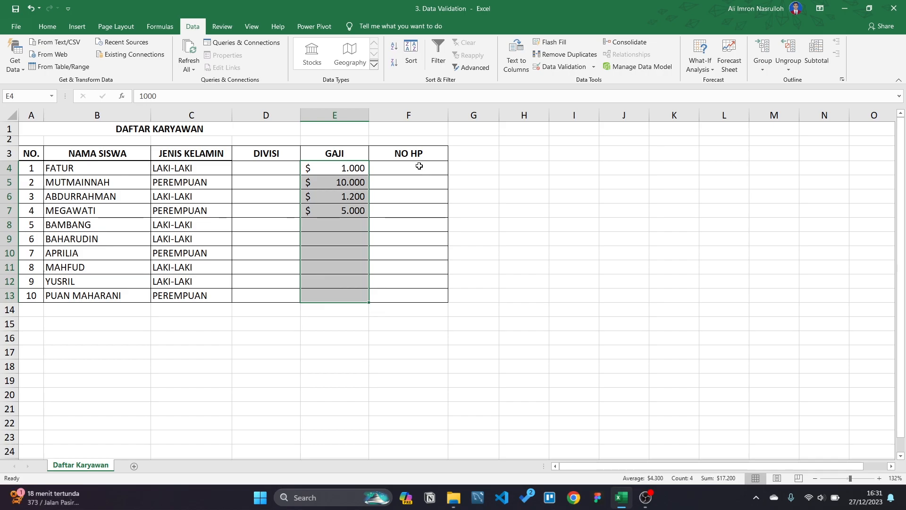
Step: Select the empty NO HP cells F4:F13 with the Data ribbon showing
click(417, 171)
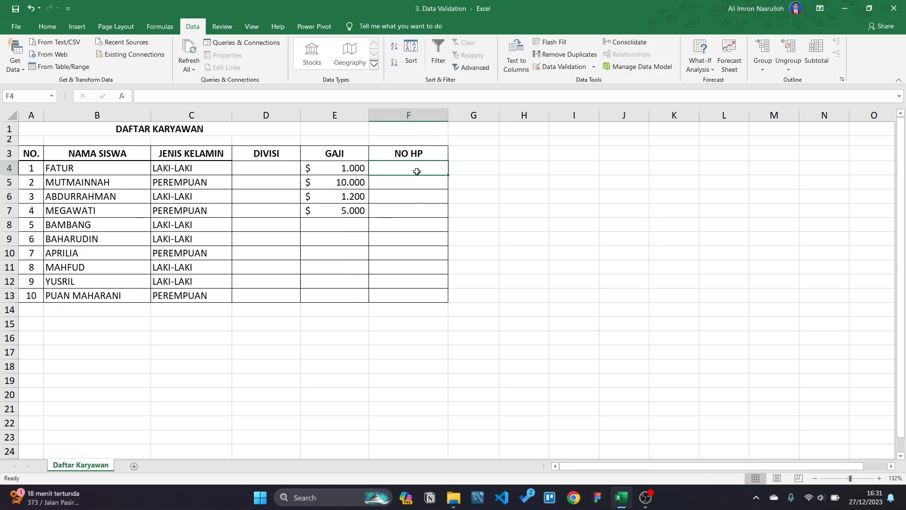
click(409, 115)
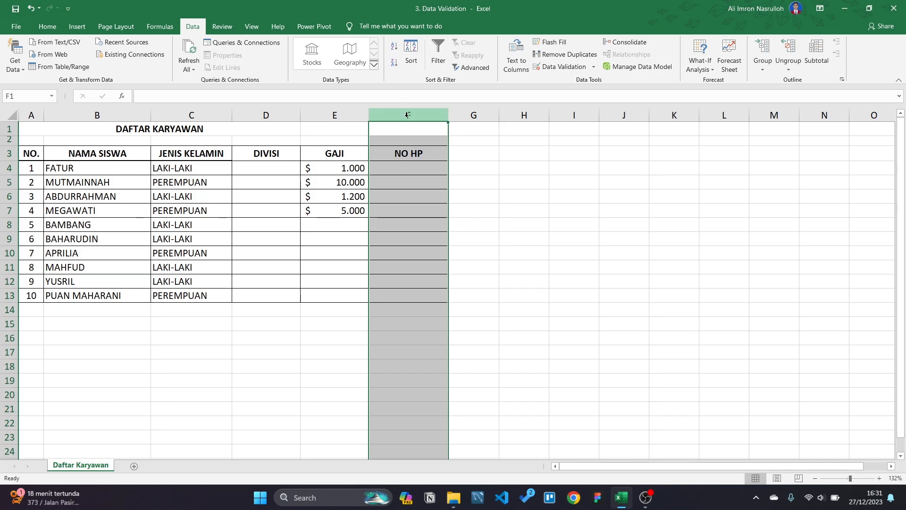
click(404, 164)
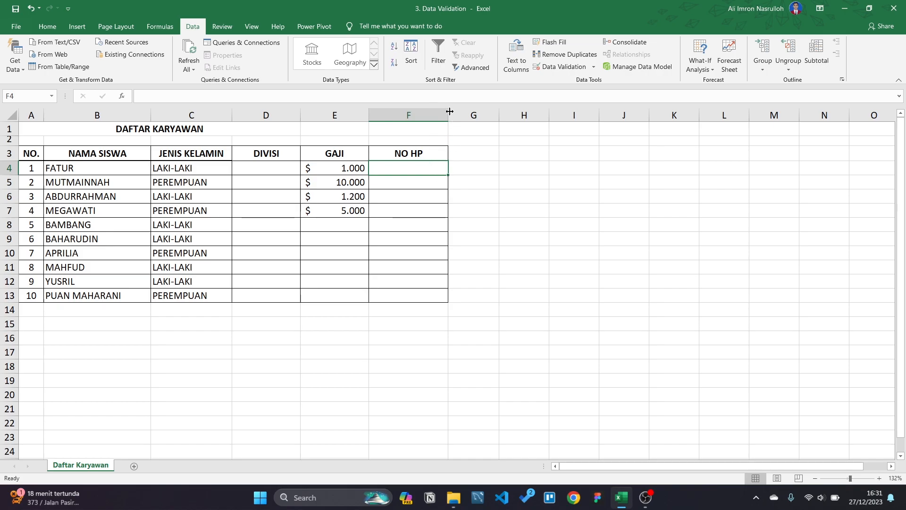
click(494, 248)
click(398, 170)
drag(398, 169, 400, 296)
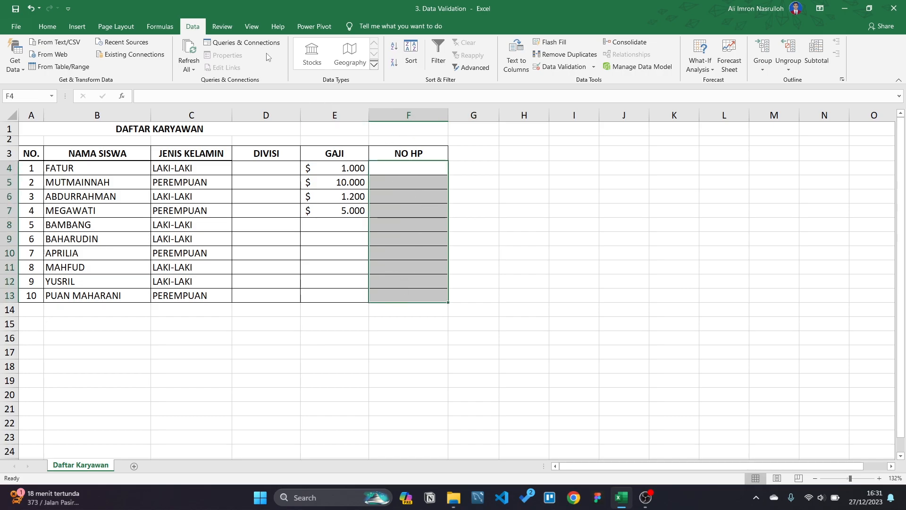
click(44, 29)
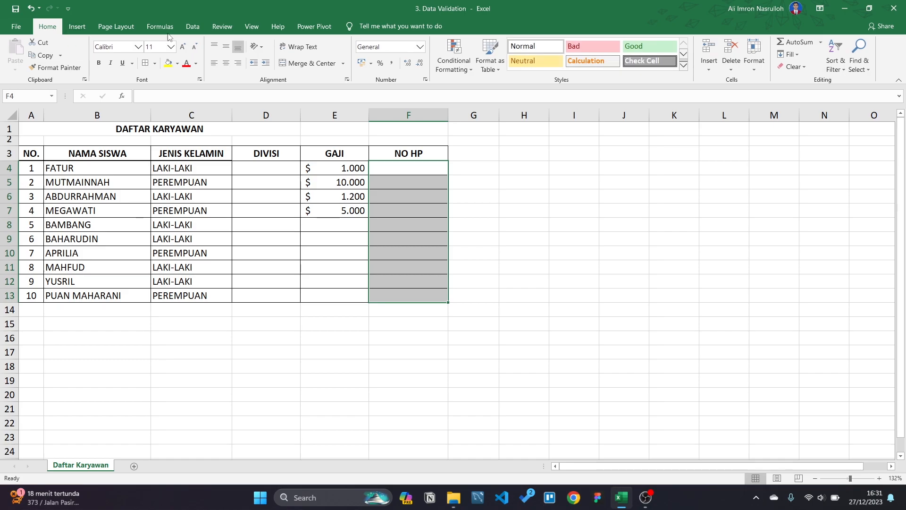
click(190, 28)
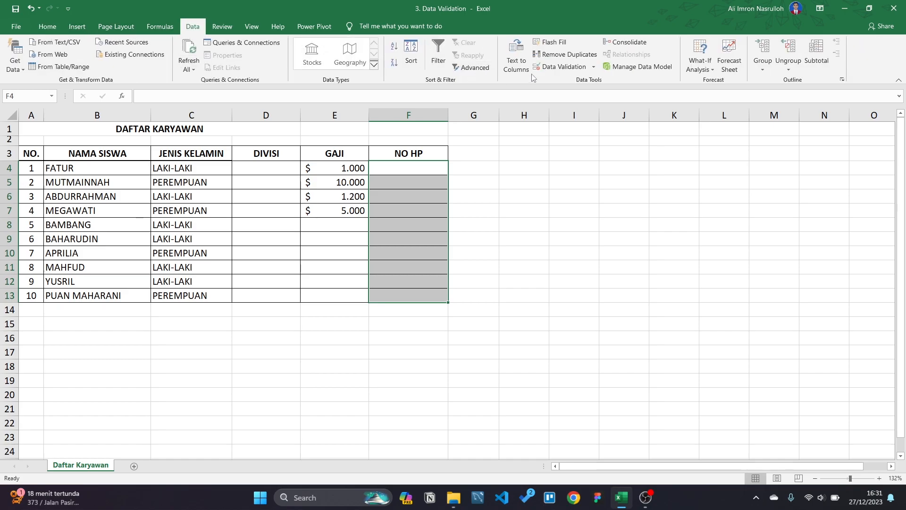
click(564, 66)
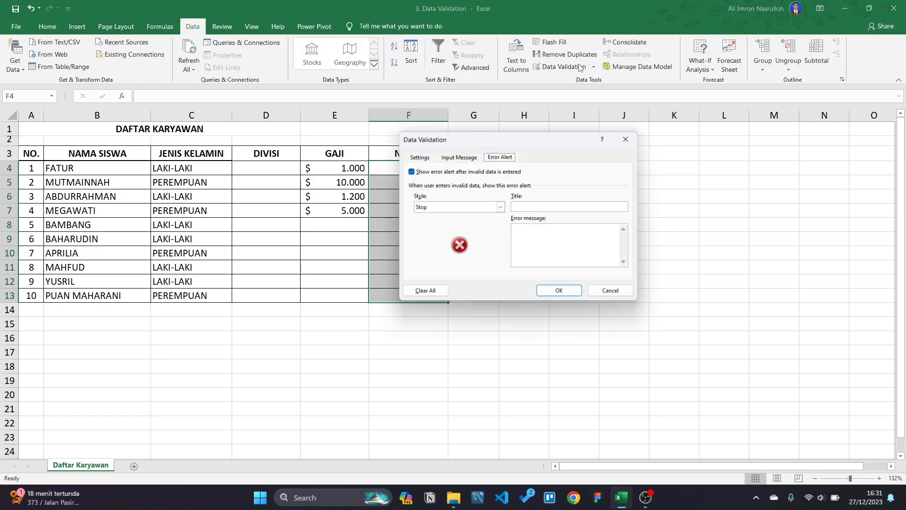
click(422, 157)
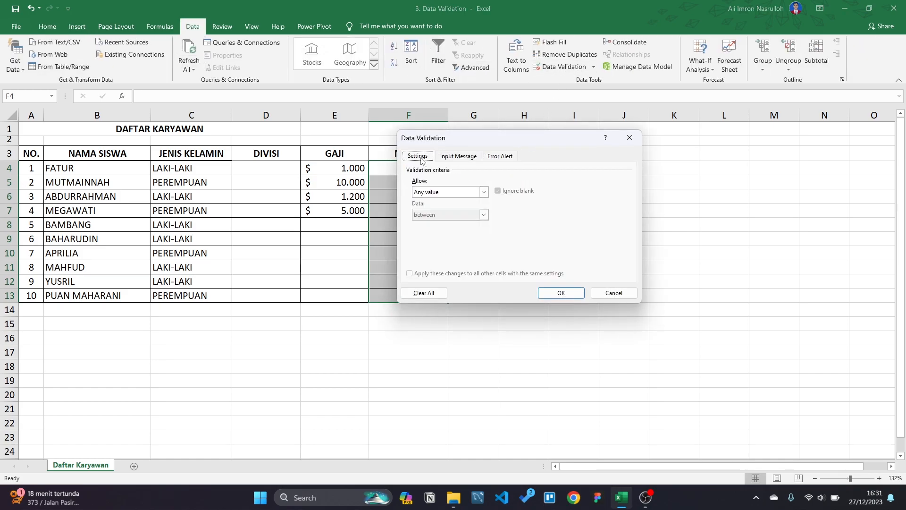
click(484, 192)
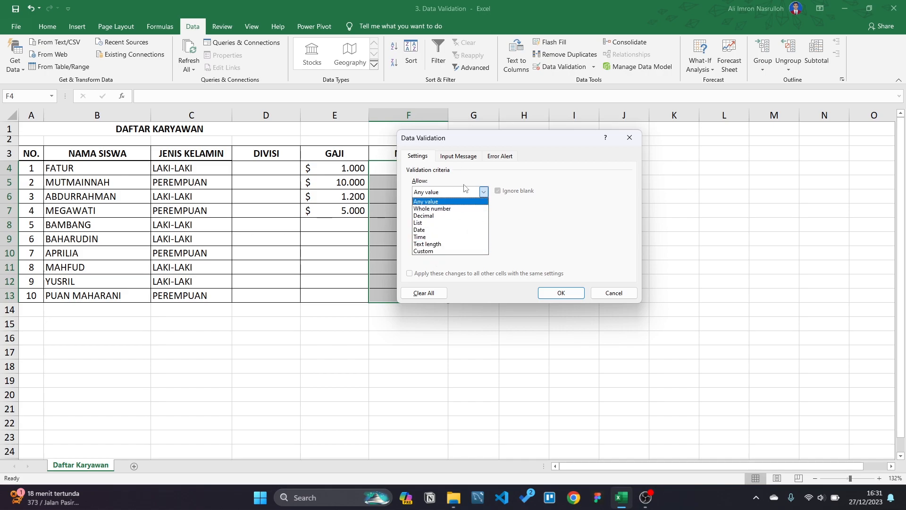
click(549, 217)
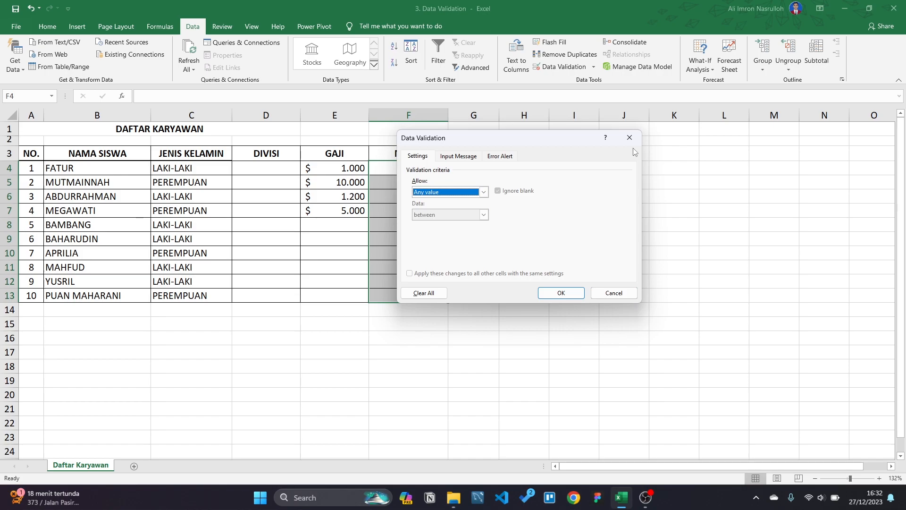
drag(578, 142, 661, 152)
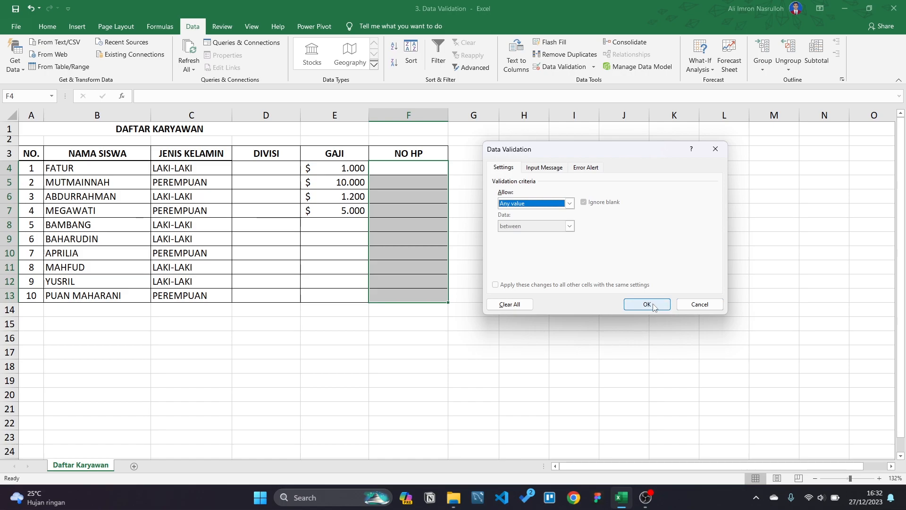
click(699, 304)
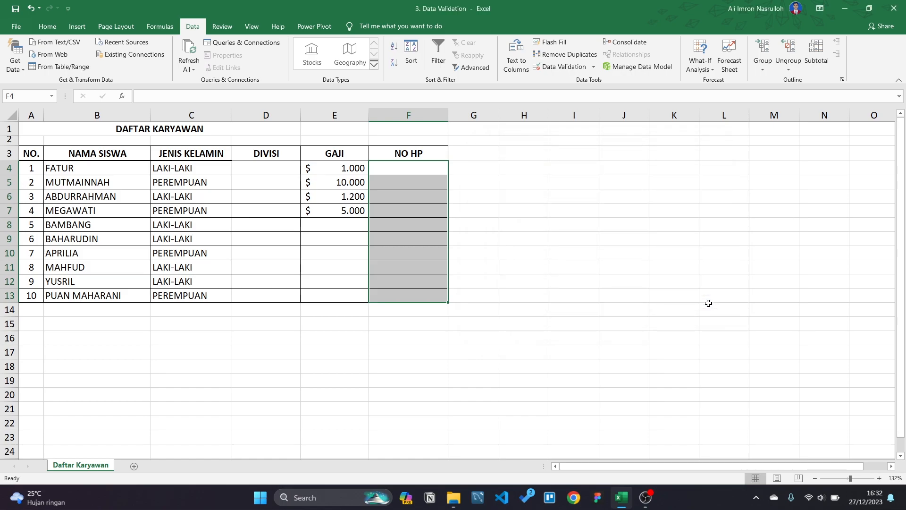